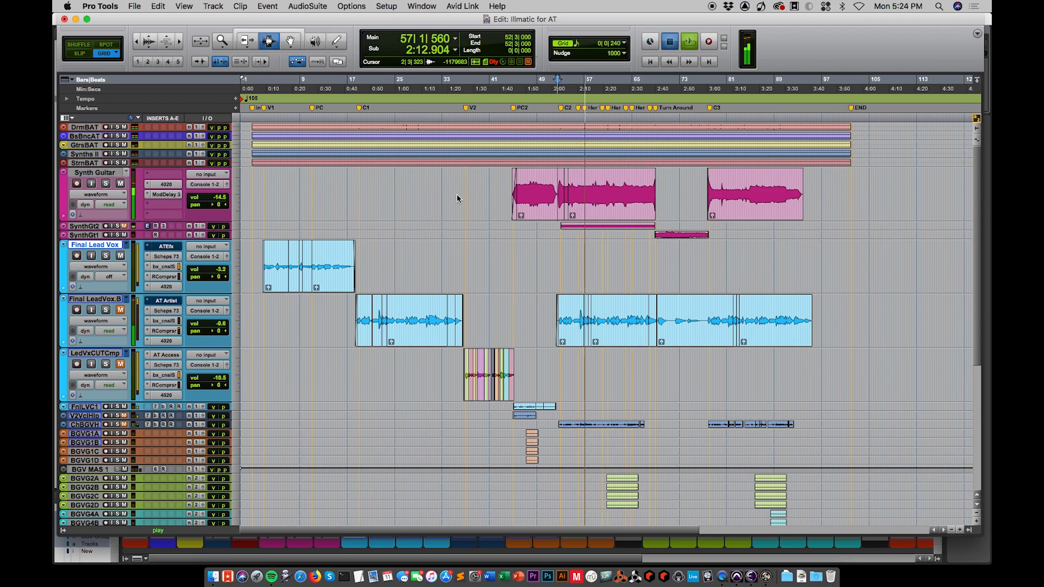
- Stop playback, select the short Synth Guitar clip at 53|3|509, and play it with the track soloed
key(space)
click(566, 200)
double_click(566, 200)
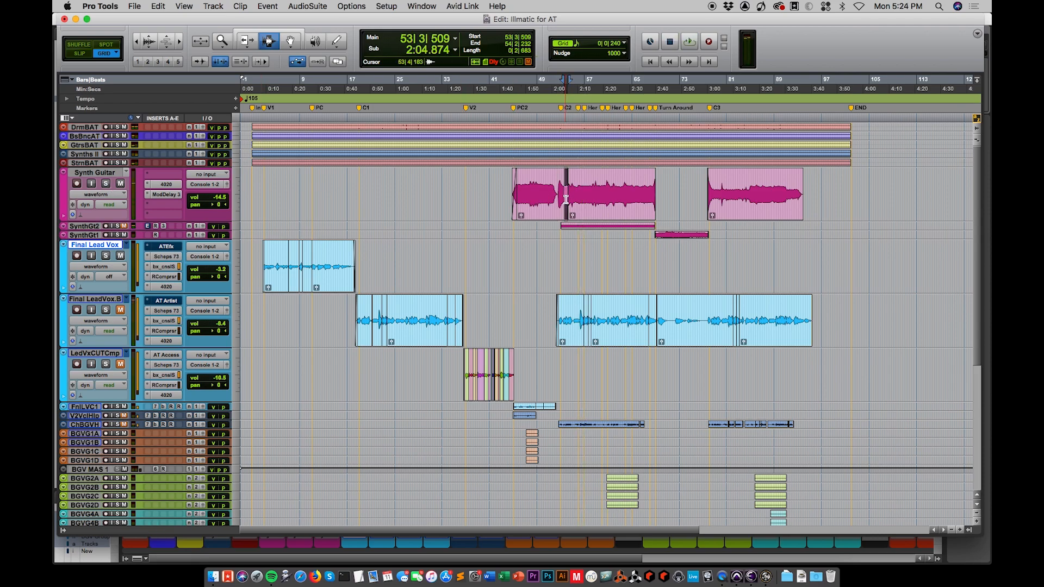
scroll(566, 199, up, 3)
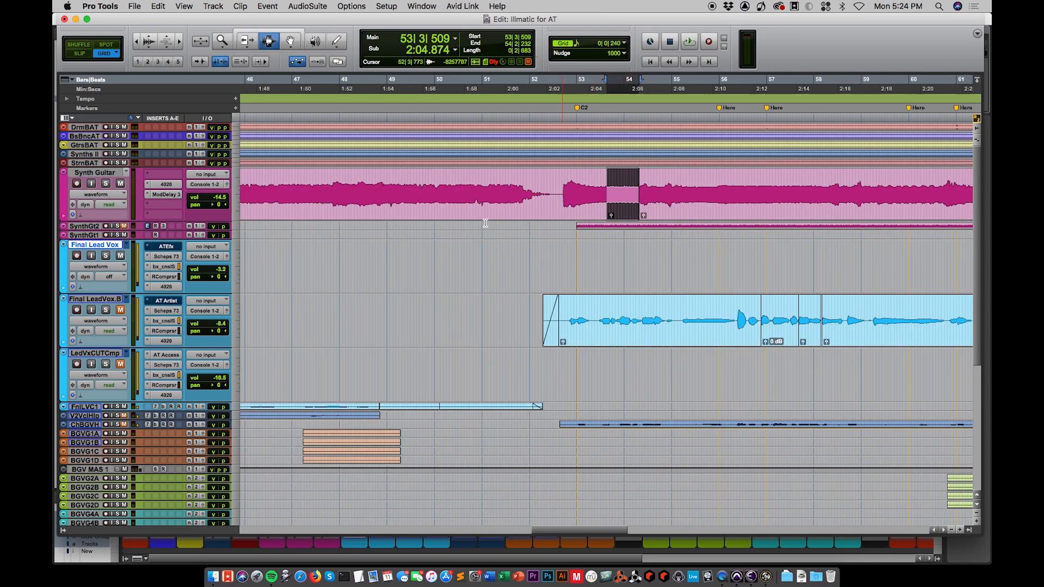
click(106, 184)
key(space)
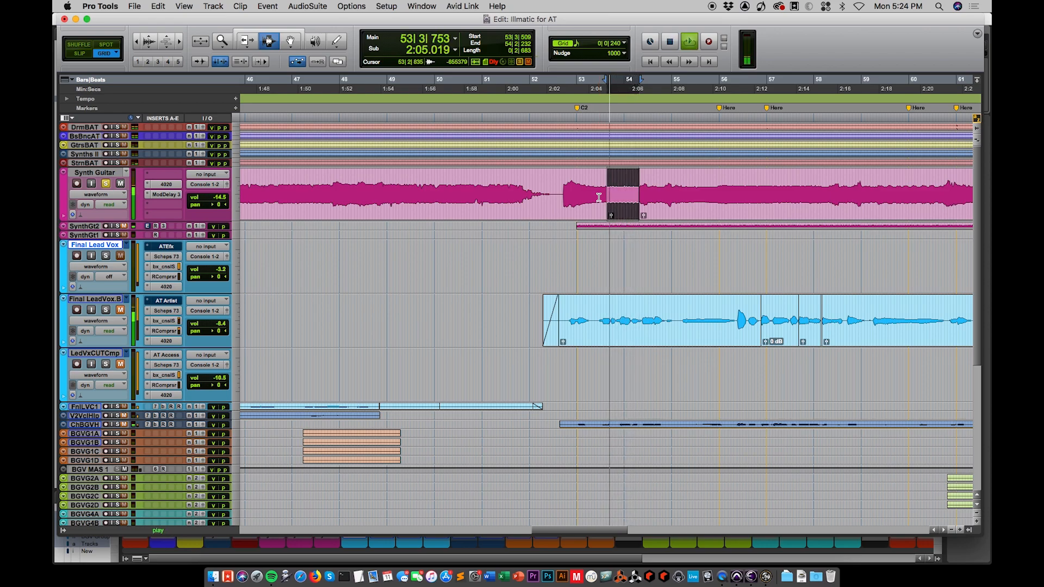
key(space)
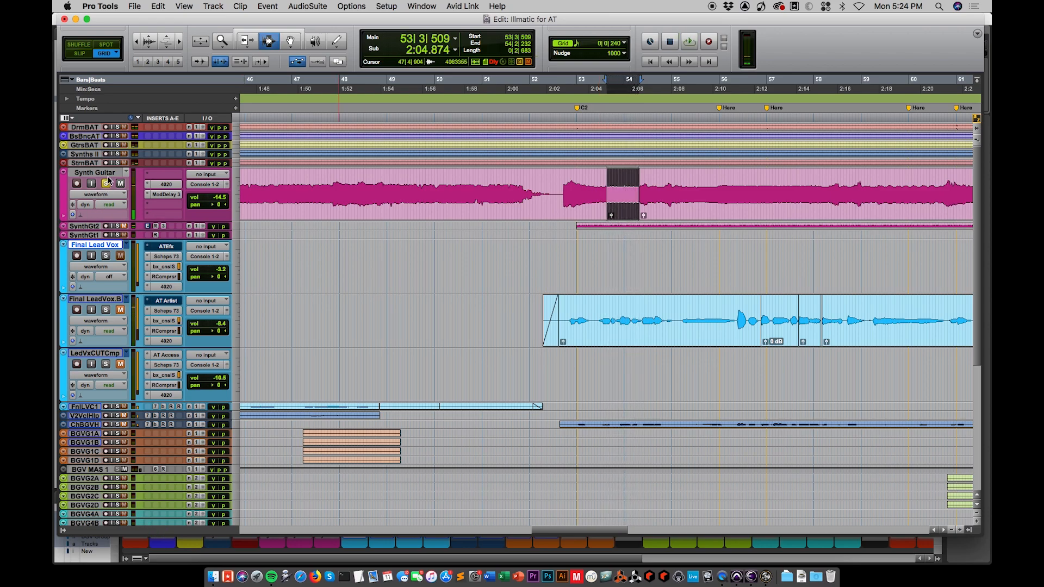
- Enlarge the SynthGuitar.dp2 track to medium height and play its clip soloed from bar 53 with Synth Guitar muted
click(236, 227)
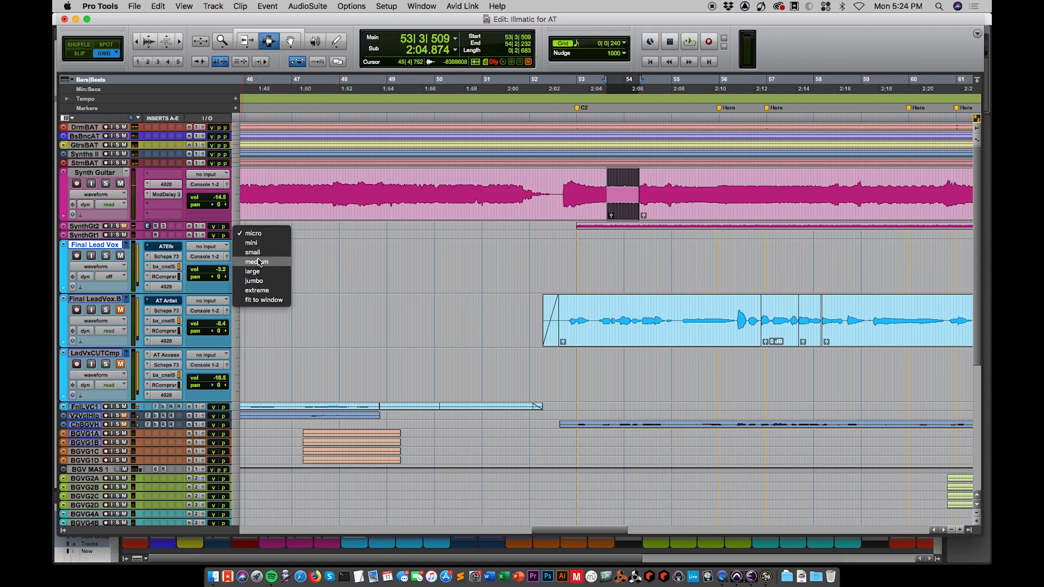
click(257, 262)
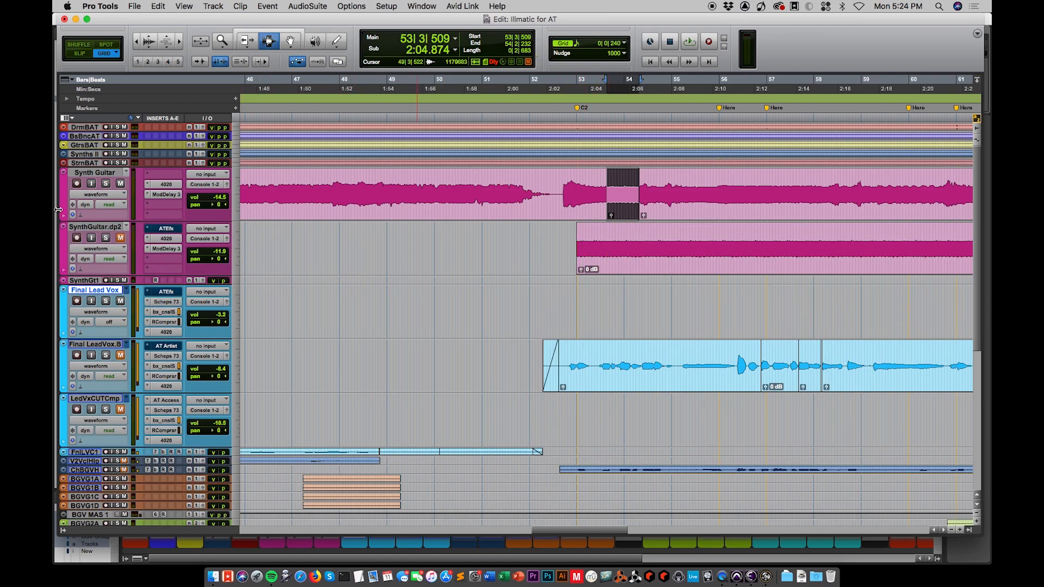
double_click(624, 236)
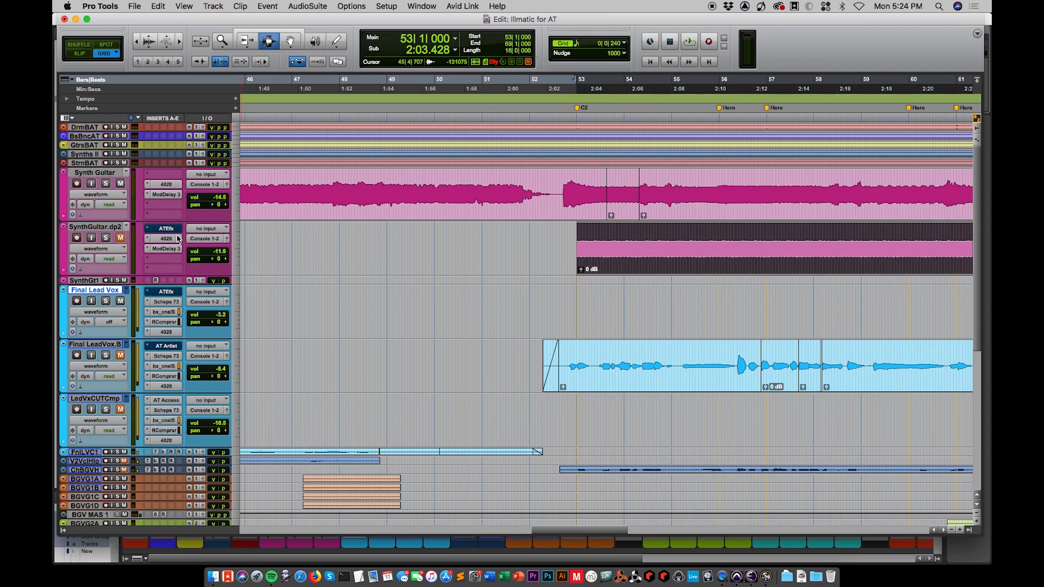
click(106, 239)
key(space)
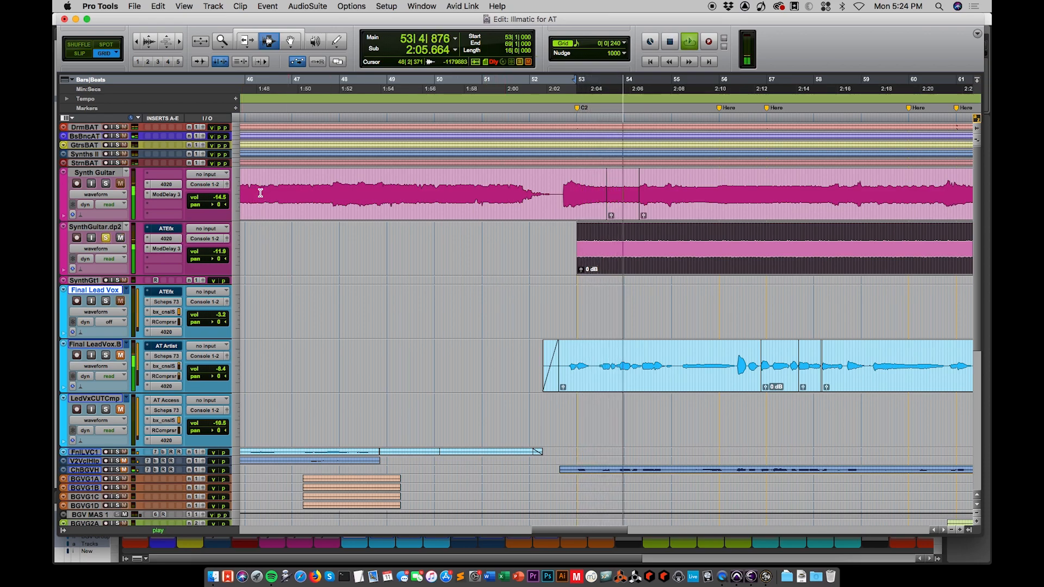
key(space)
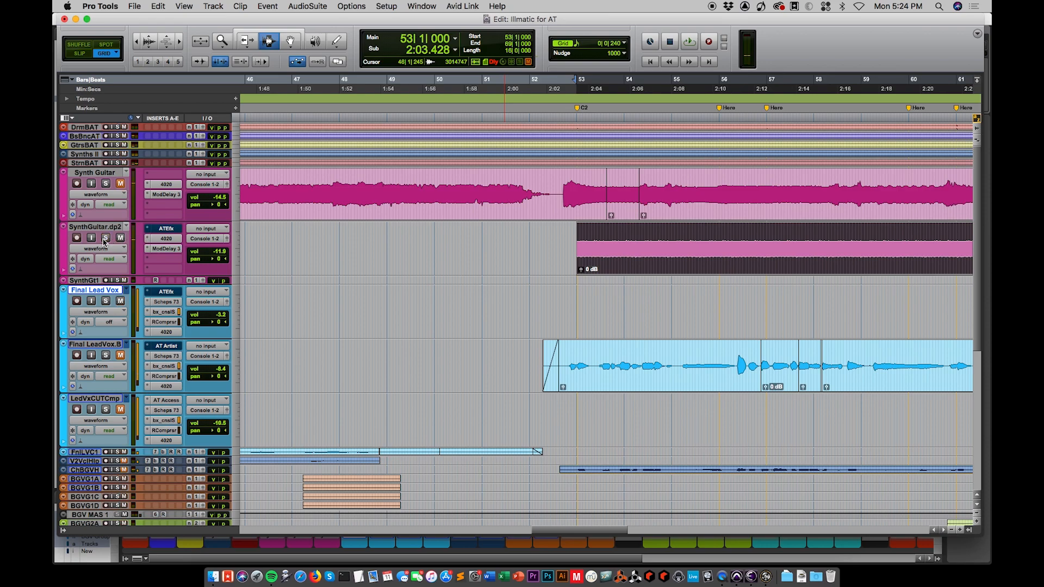
- Shrink the Synth Guitar track to micro height and play the song briefly from bar 53
click(234, 191)
click(251, 172)
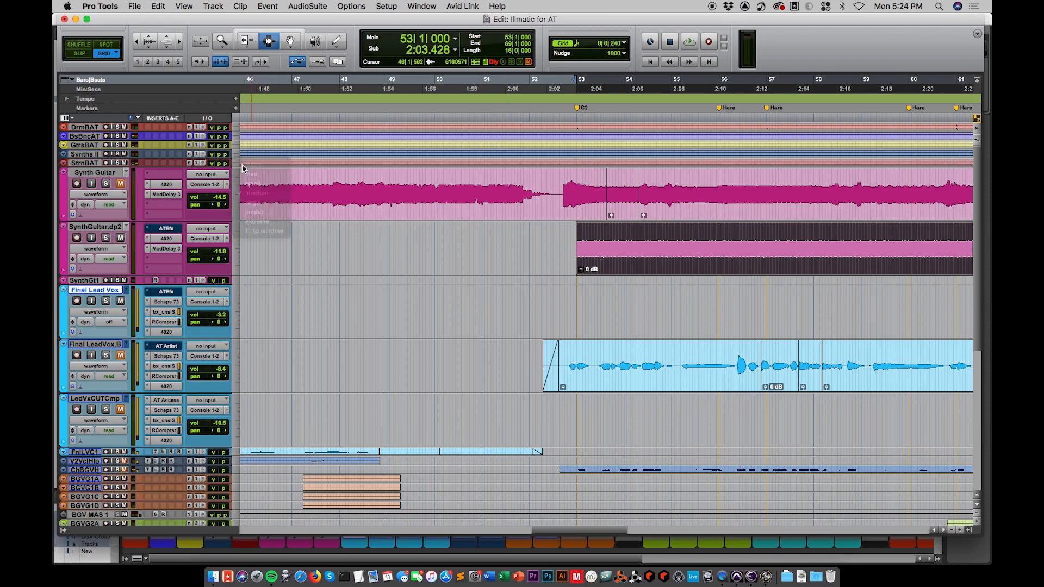
click(577, 197)
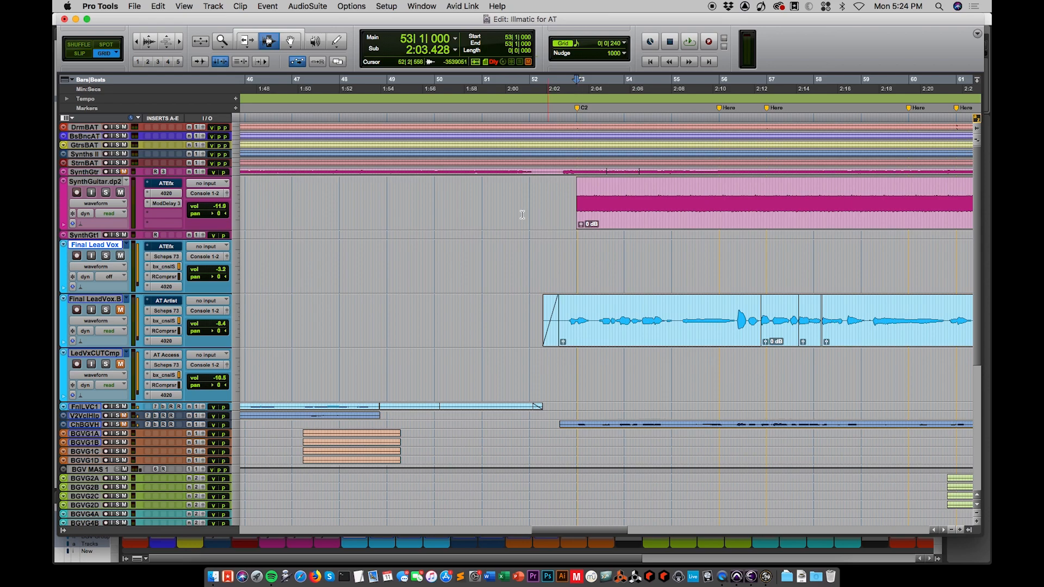
key(space)
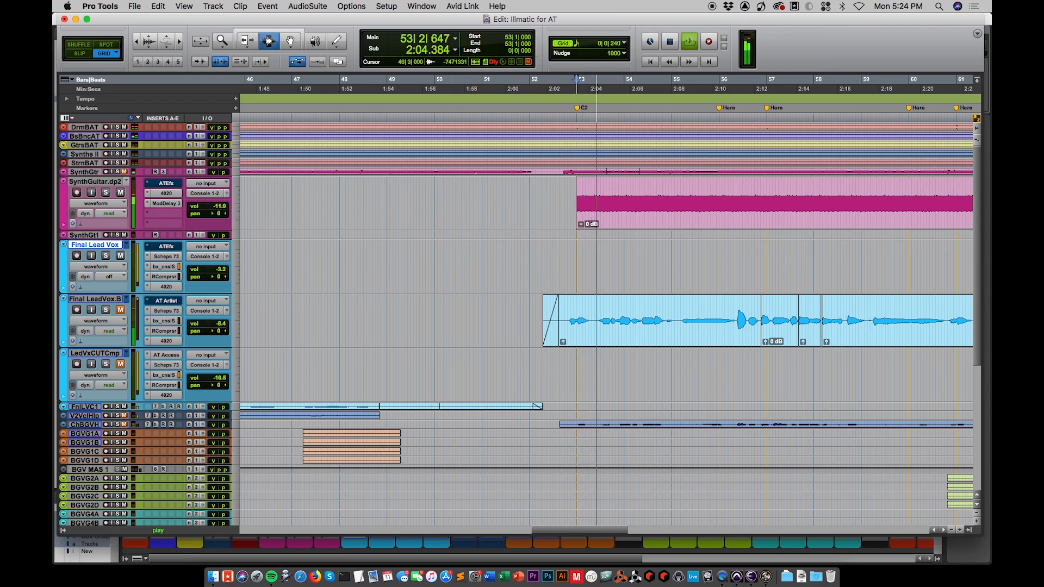
key(space)
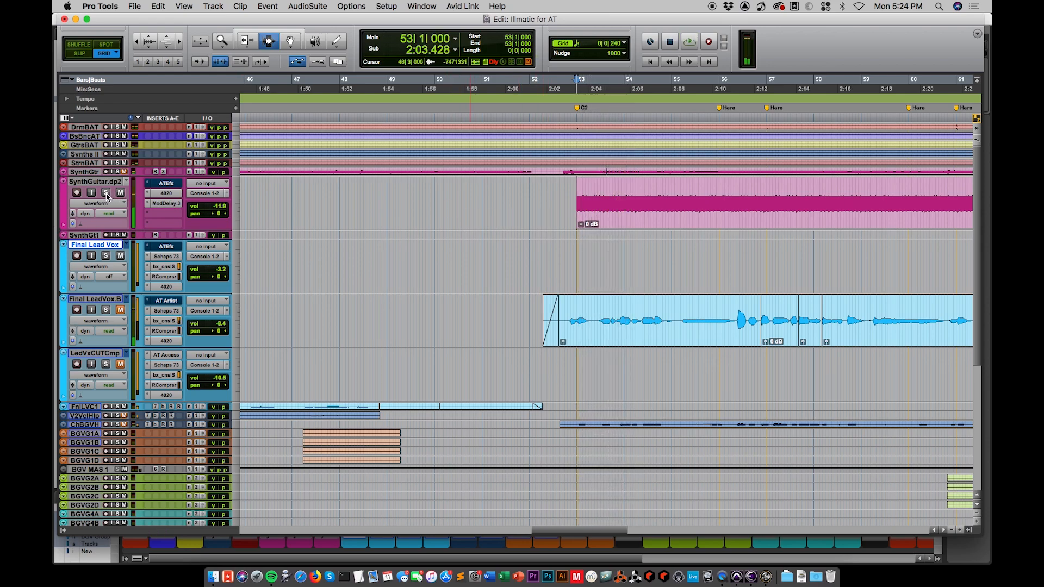
- Open Auto-Tune EFX+ on the SynthGuitar.dp2 track, turn off its bypass and activate the Jumps Up pattern
click(165, 184)
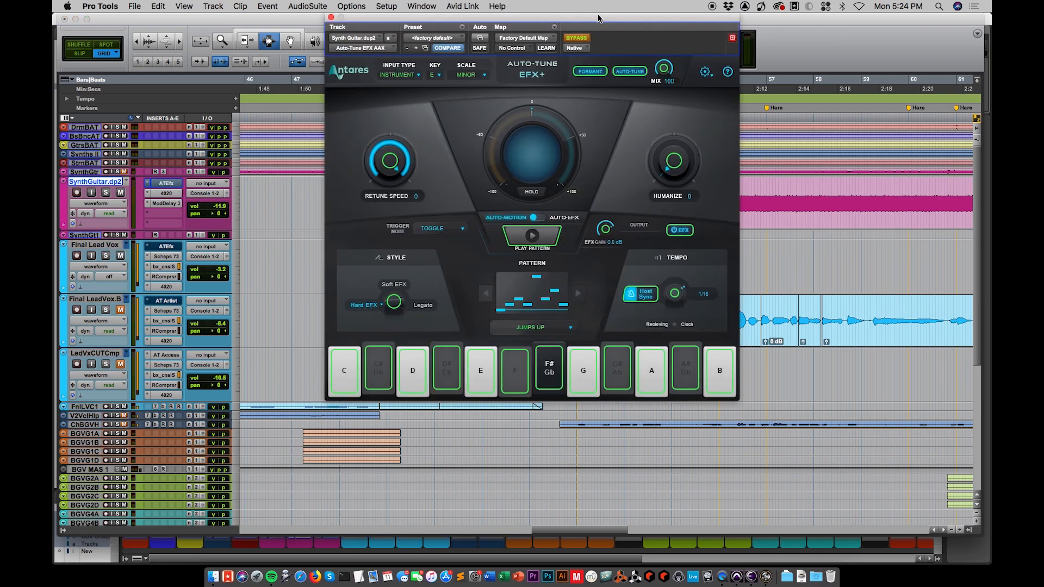
drag(583, 32, 415, 109)
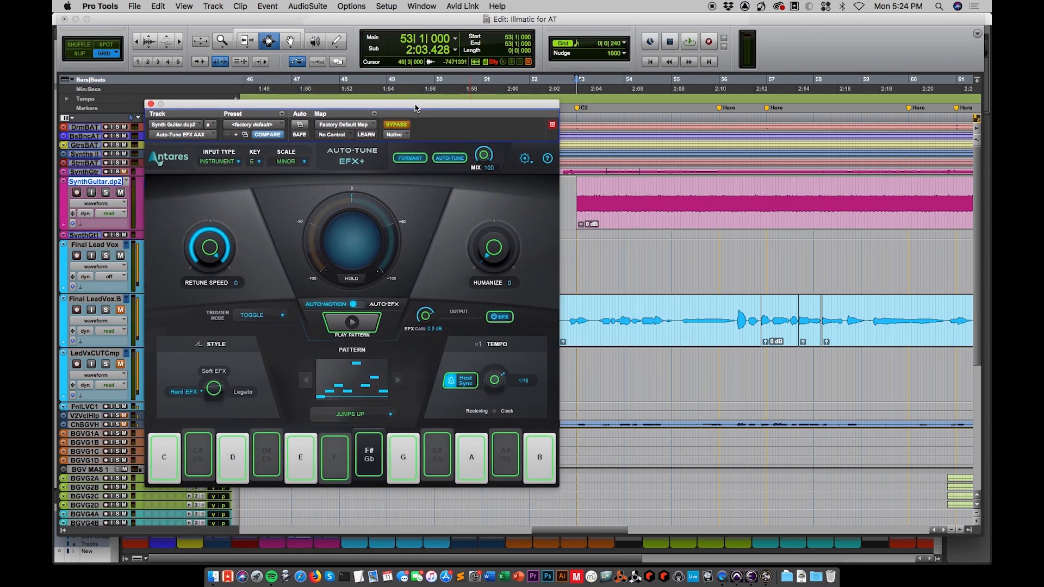
click(402, 125)
click(354, 323)
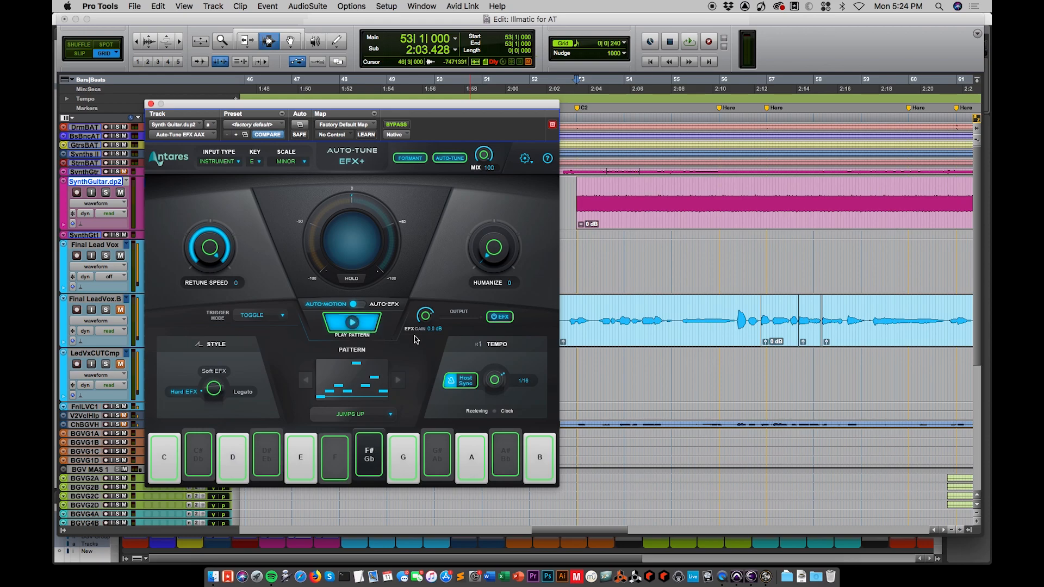
click(352, 416)
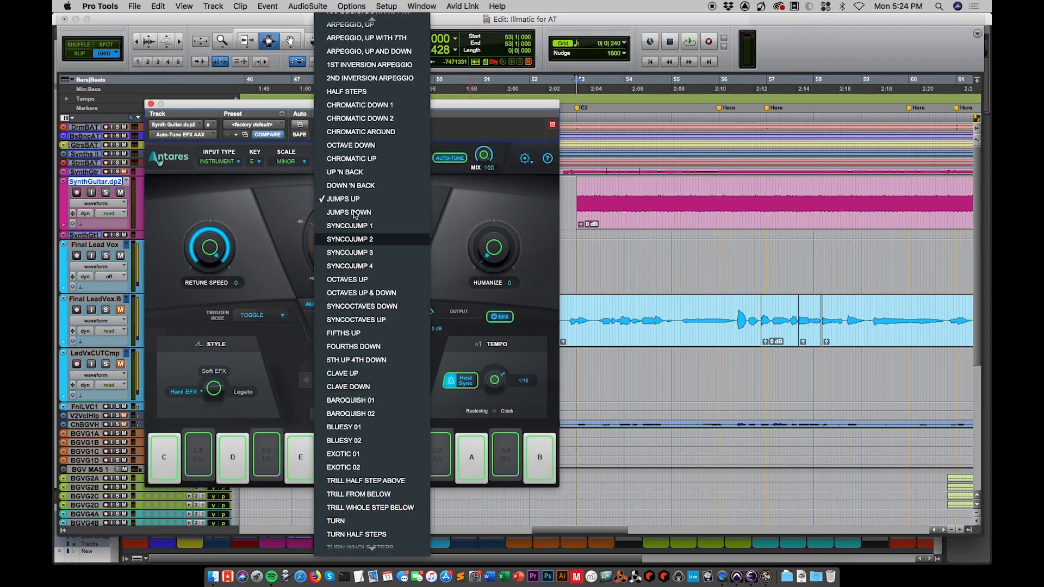
click(354, 200)
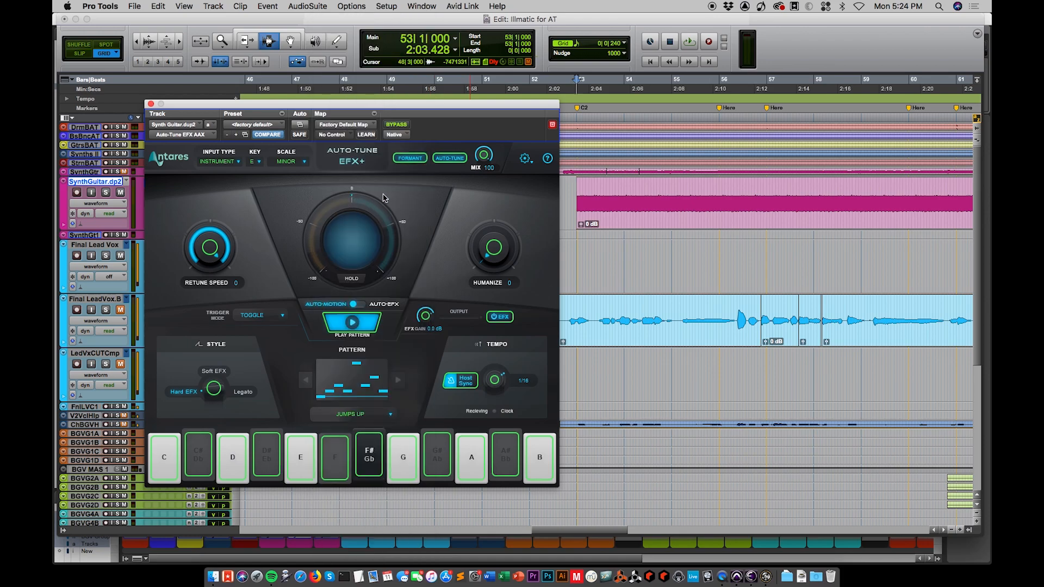
- Play the song from just before bar 53 to hear the Jumps Up pattern on the guitar
click(574, 197)
key(space)
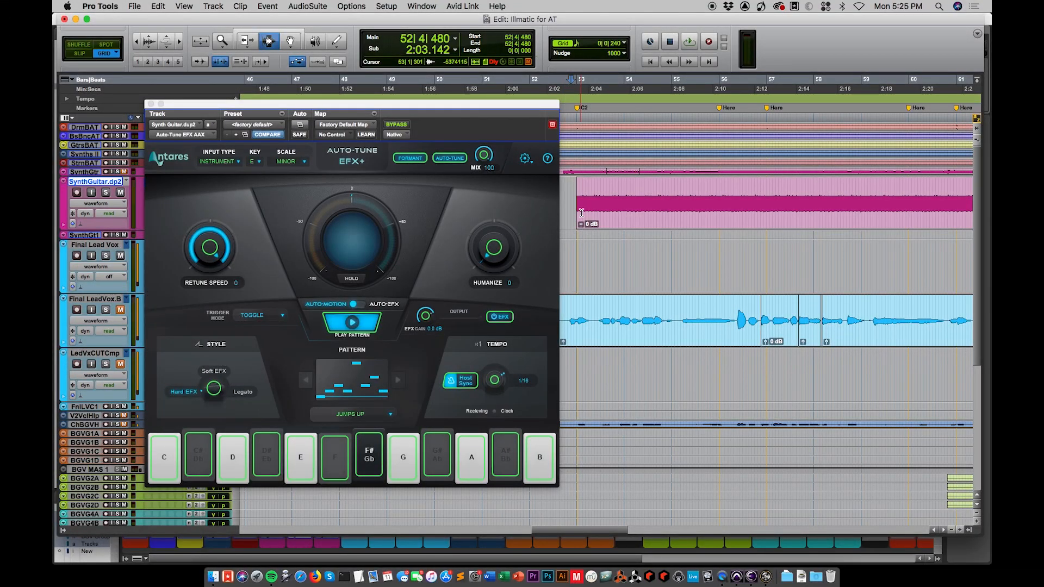
key(space)
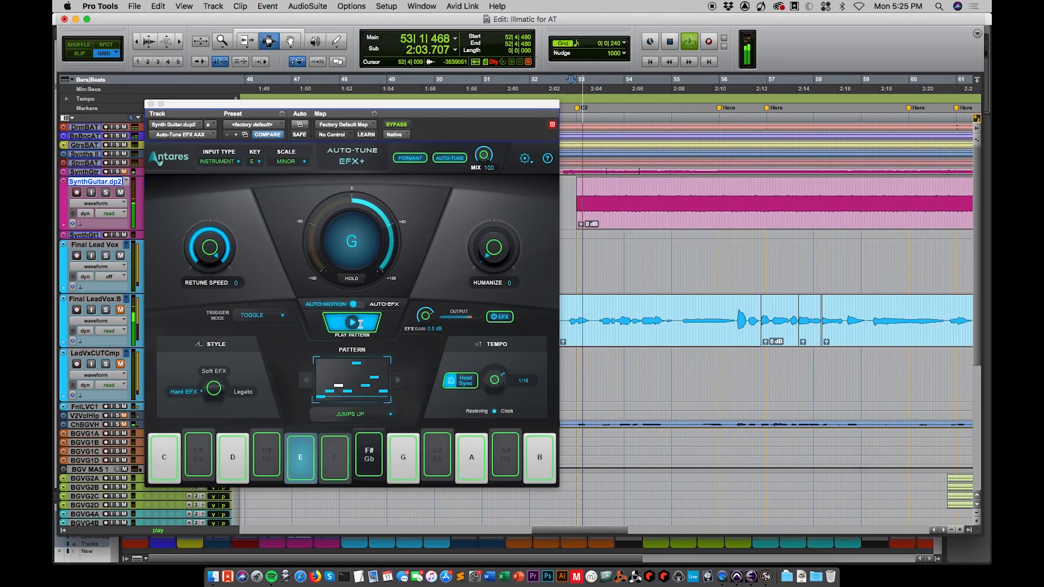
key(space)
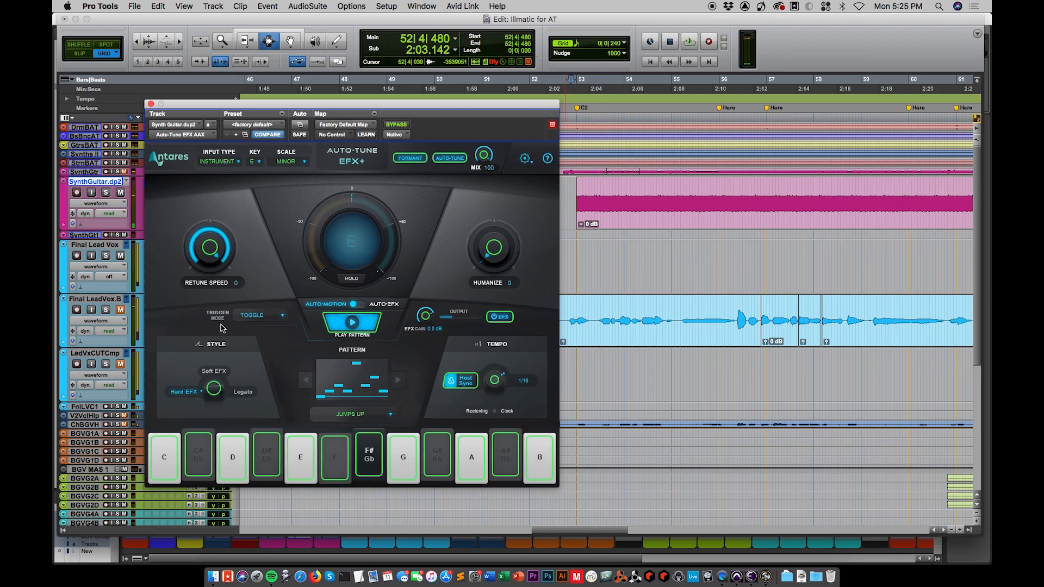
- Set the Auto-Tune EFX+ trigger mode to Momentary and trigger the pattern by hand during playback
click(254, 317)
click(255, 328)
key(space)
click(365, 326)
click(364, 328)
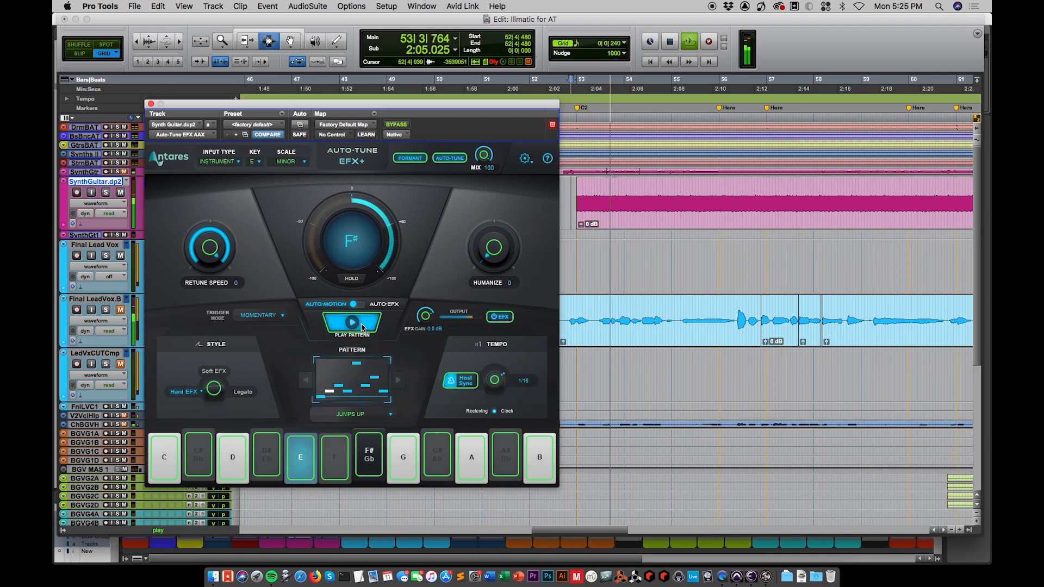
key(space)
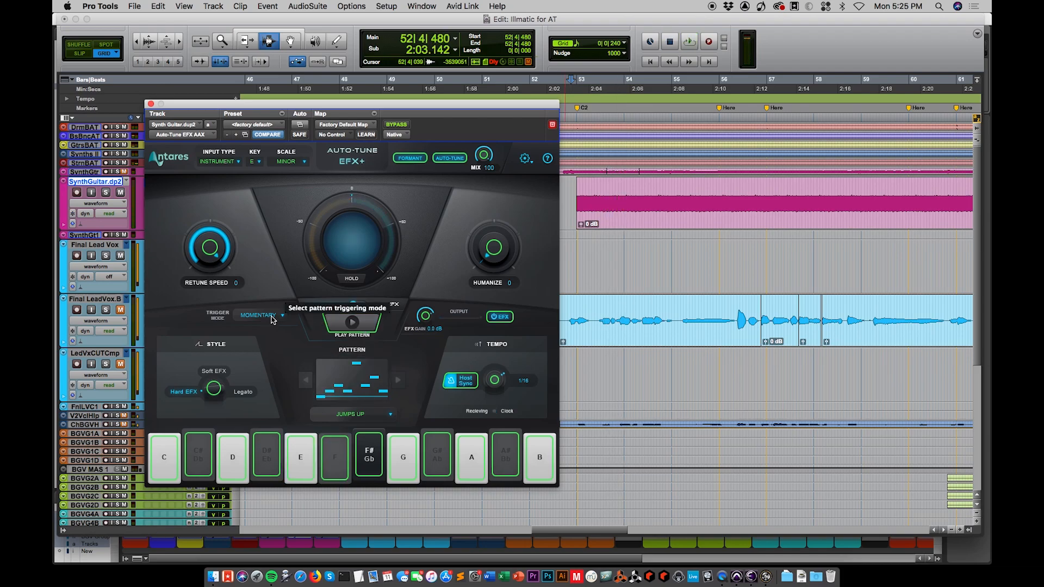
- Set the Auto-Tune EFX+ pattern trigger mode to Auto
click(272, 319)
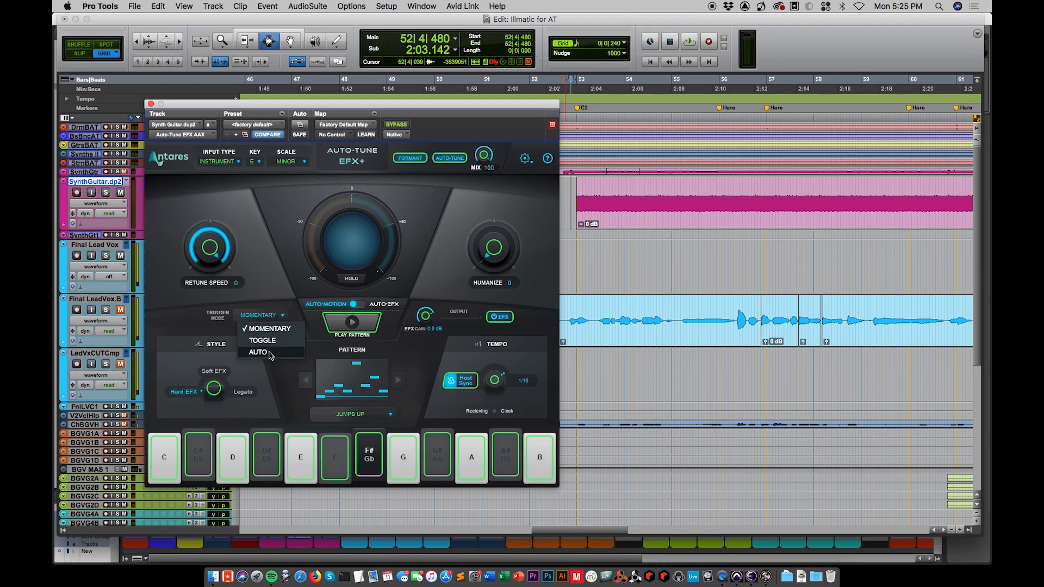
click(270, 353)
- Delete the slice of the SynthGuitar.dp2 clip from 55|4|720 to 56|1|000, leaving a gap before bar 56
click(716, 186)
key(t)
key(t)
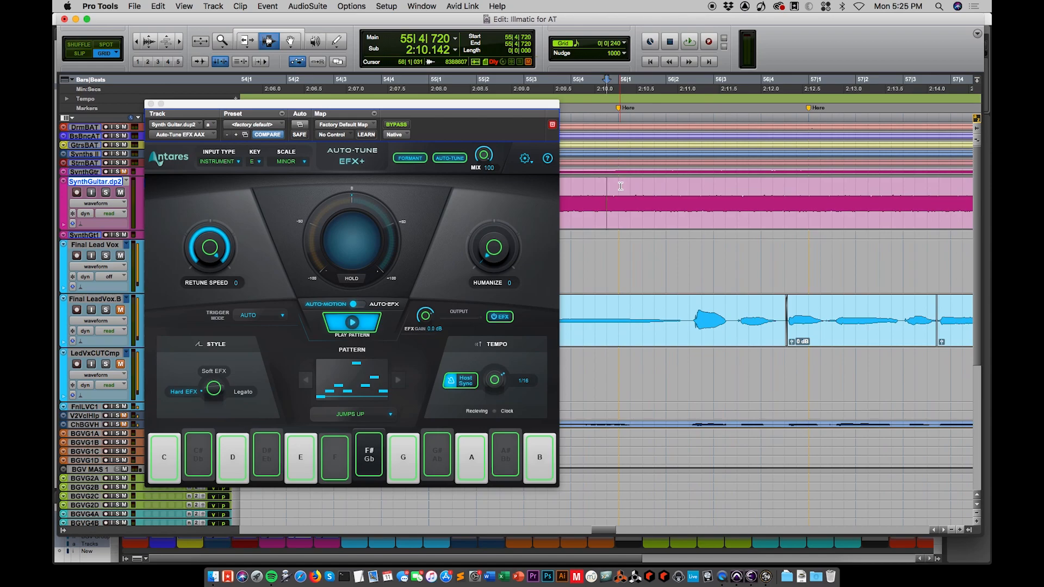
drag(620, 185, 610, 187)
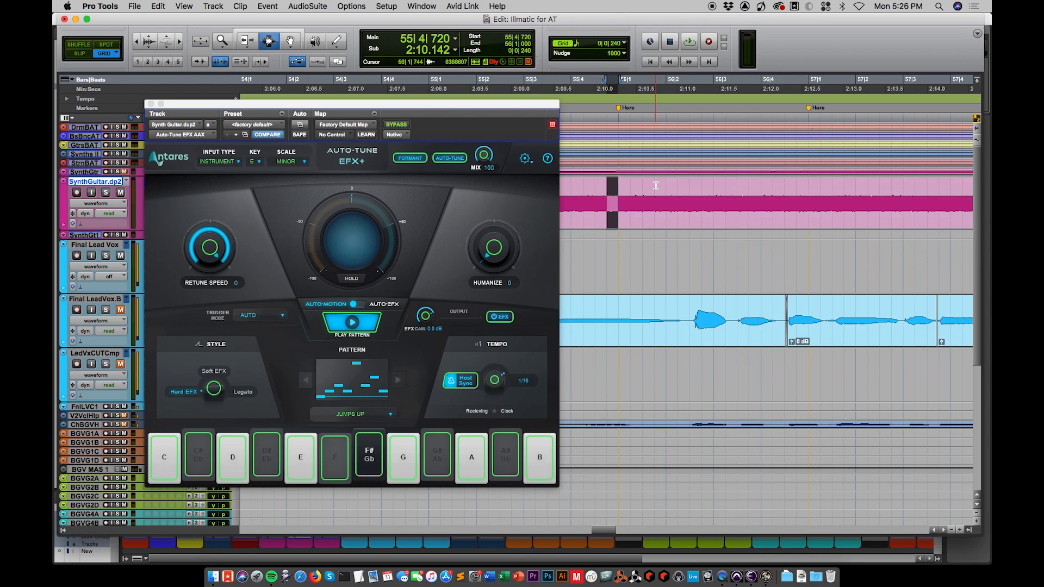
key(super+bracketright)
key(super+bracketright)
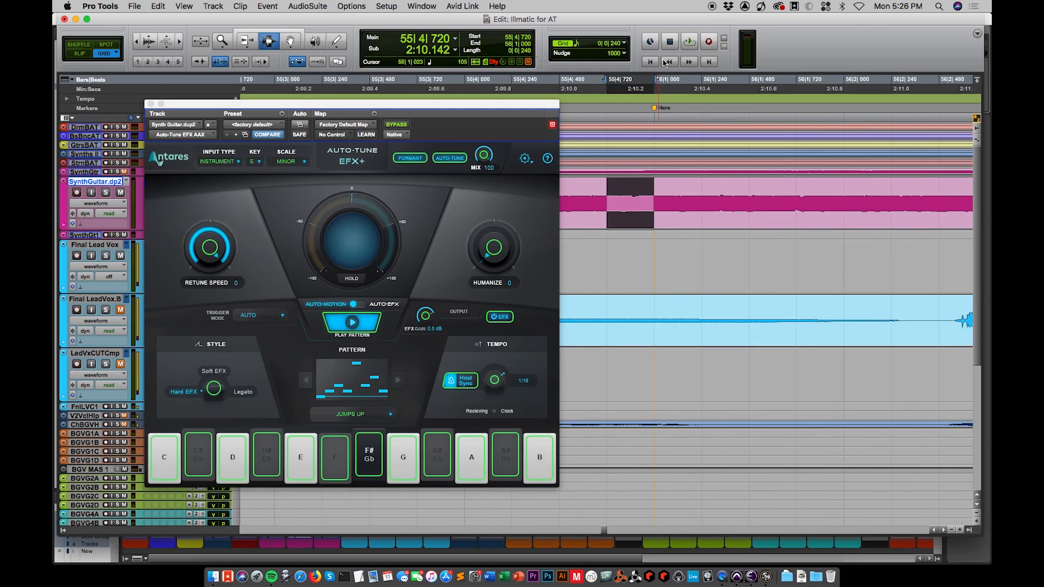
key(Delete)
key(super+bracketleft)
key(super+bracketleft)
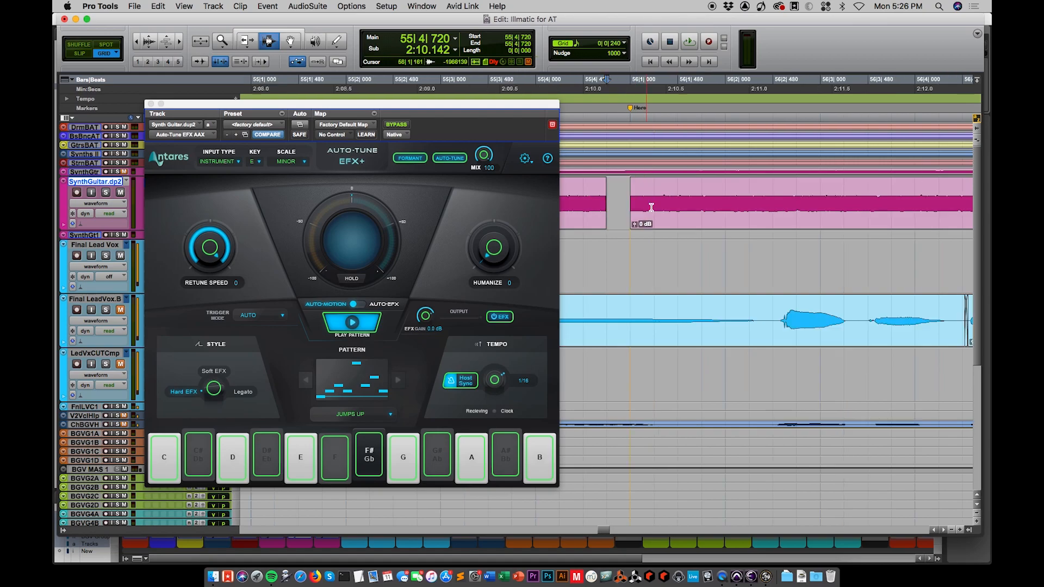
- Cut matching short gaps in the SynthGuitar.dp2 clip before bars 57, 60 and 61, the first from 56|4|720 to 57|1|000
drag(813, 184, 796, 185)
key(Delete)
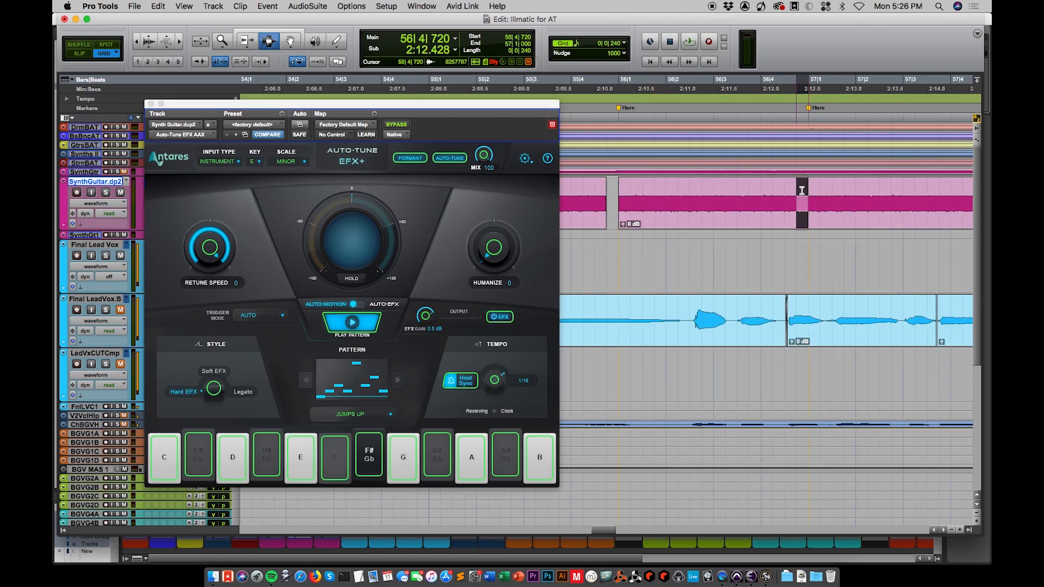
key(r)
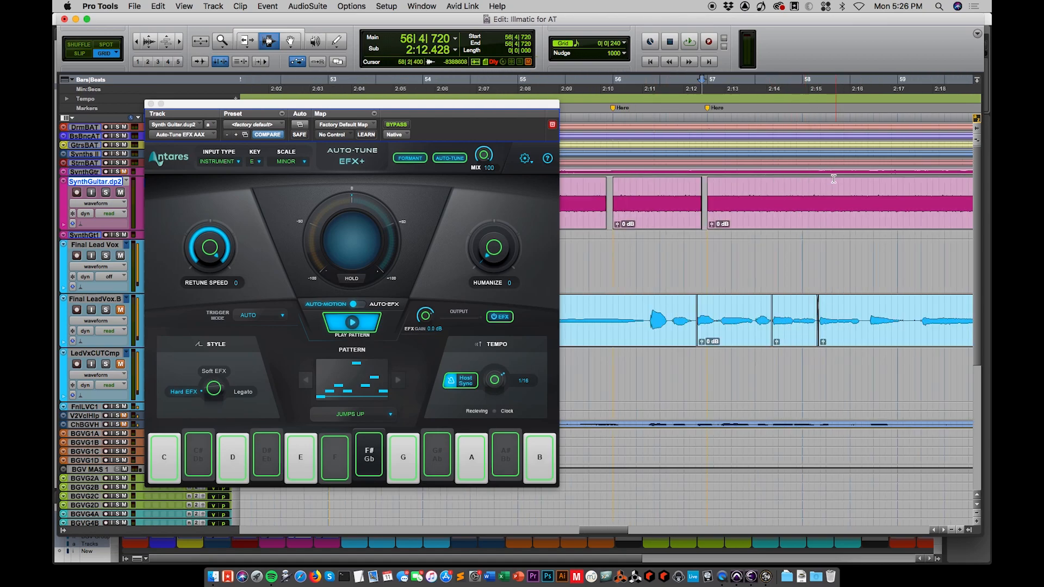
scroll(829, 180, right, 8)
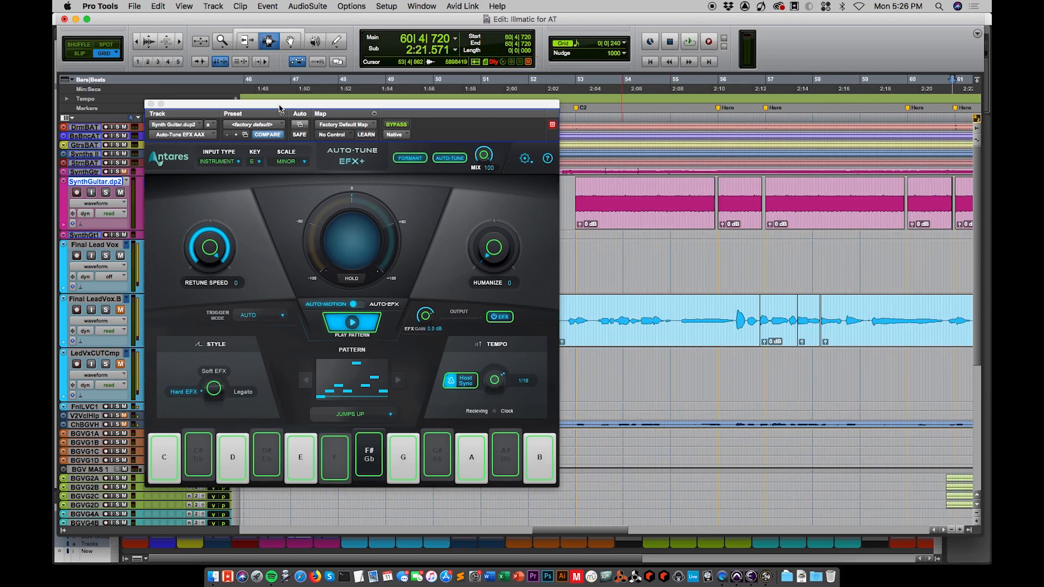
- Move the Auto-Tune EFX+ window clear of the SynthGuitar.dp2 track's controls
drag(279, 108, 455, 108)
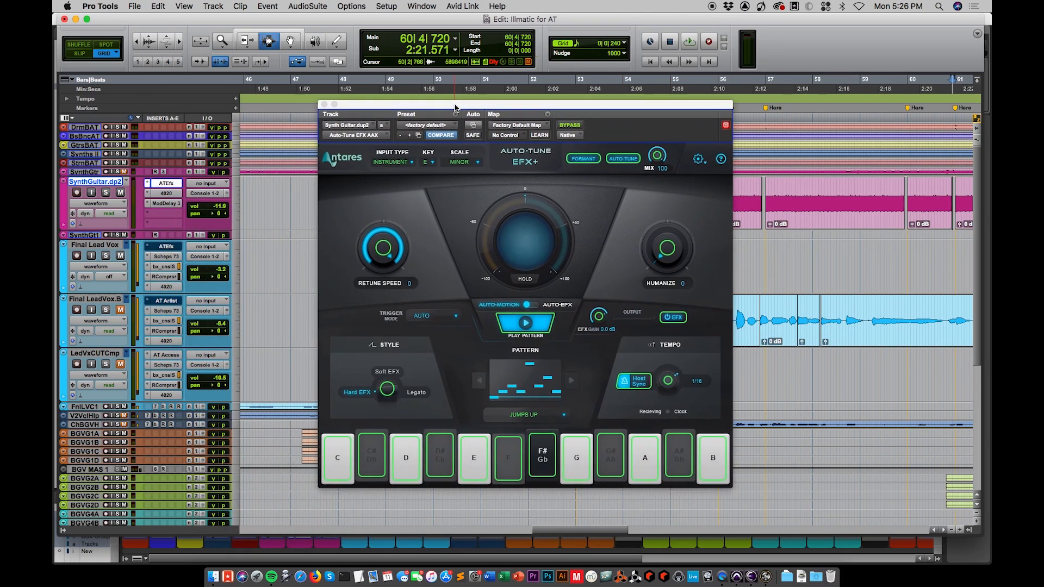
click(478, 465)
click(477, 467)
click(499, 466)
click(511, 472)
click(542, 466)
click(542, 466)
click(476, 466)
click(483, 468)
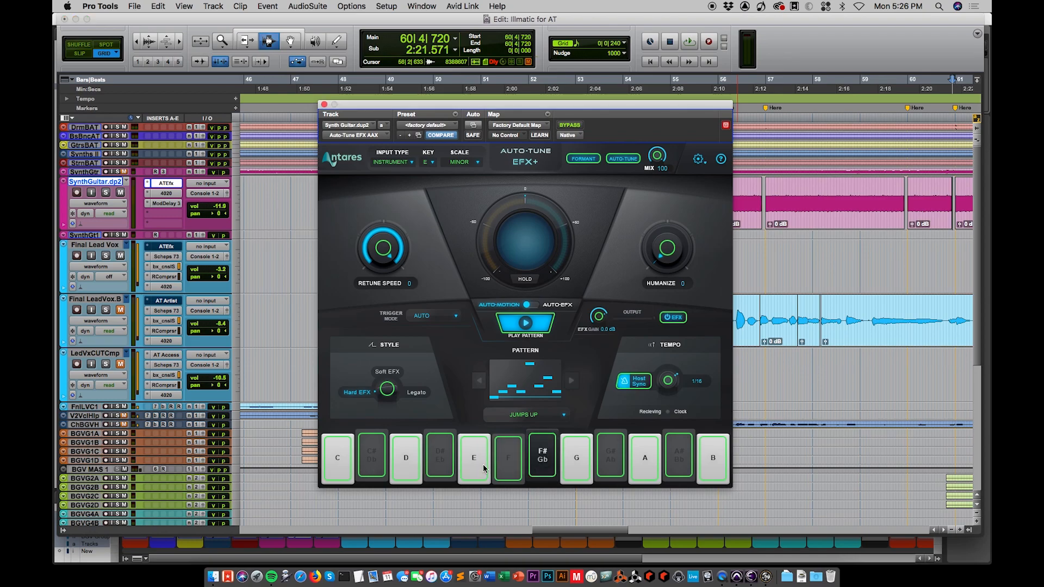
- Show the SynthGuitar.dp2 automation lanes for the Auto-Tune notes E and F#/Gb
click(64, 229)
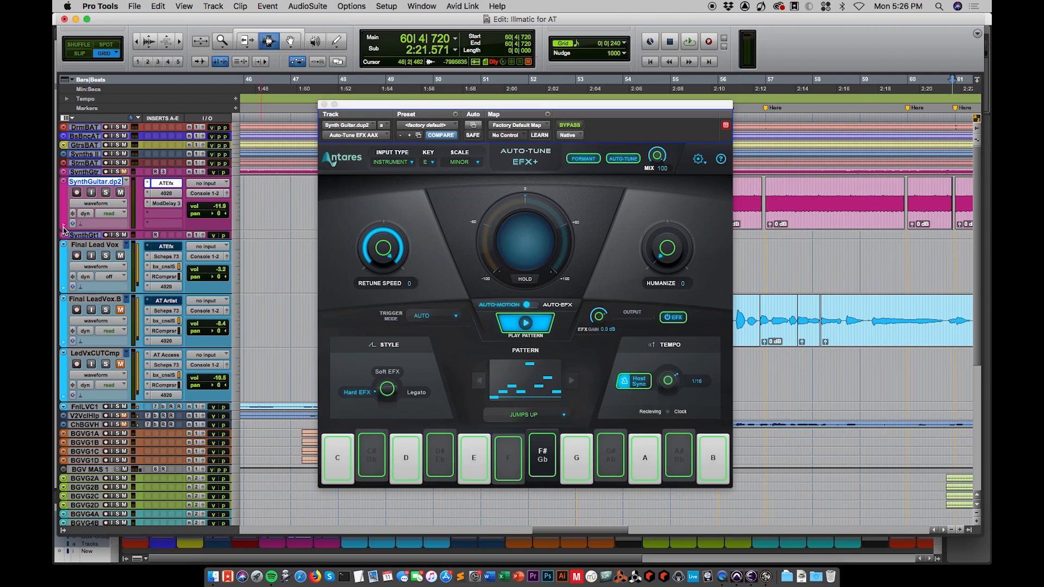
click(63, 230)
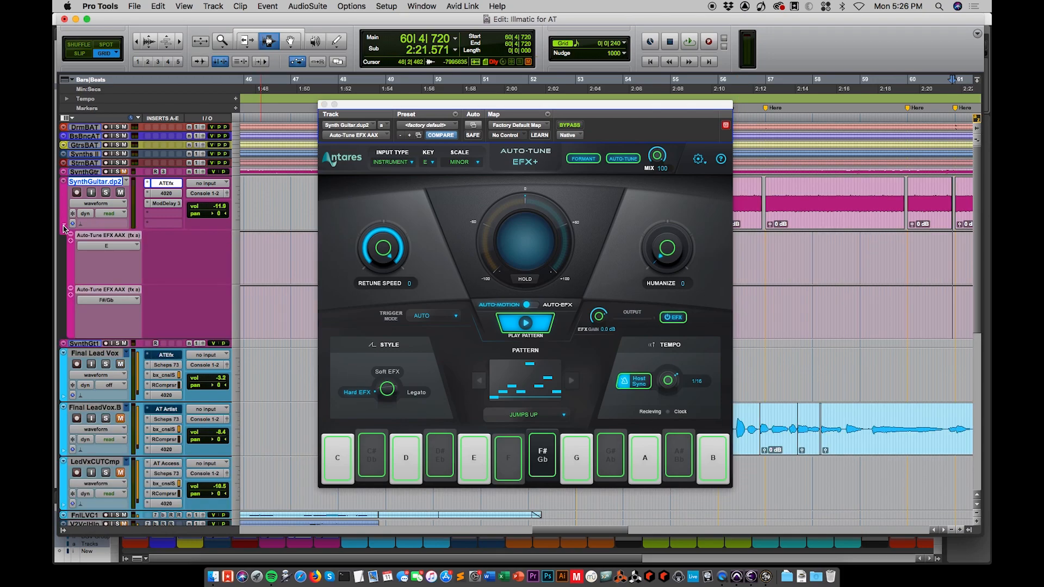
- Close the Auto-Tune EFX+ window and check that the SynthGuitar.dp2 automation lanes are assigned to E and F#/Gb
click(324, 105)
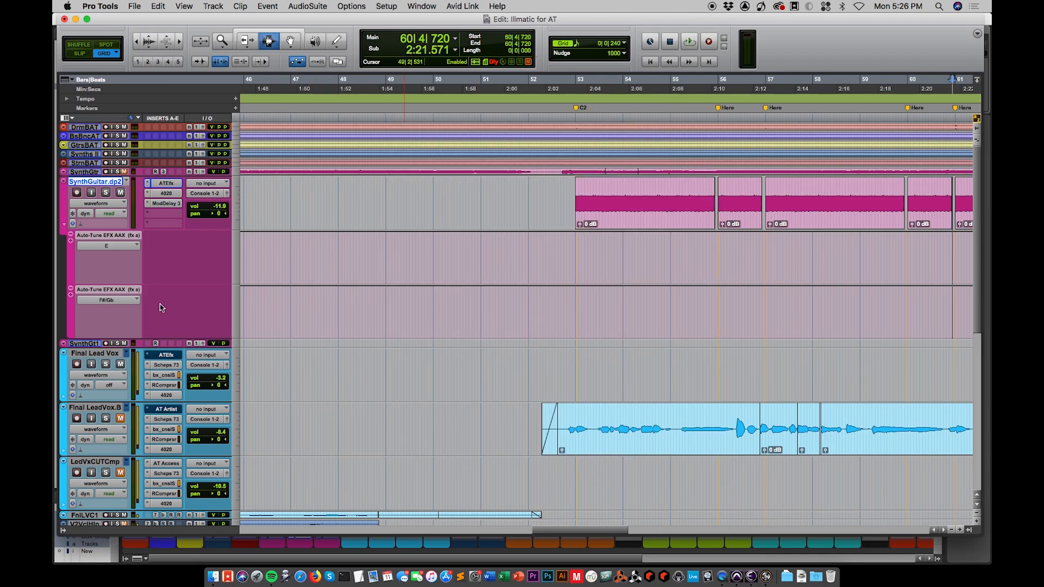
click(121, 246)
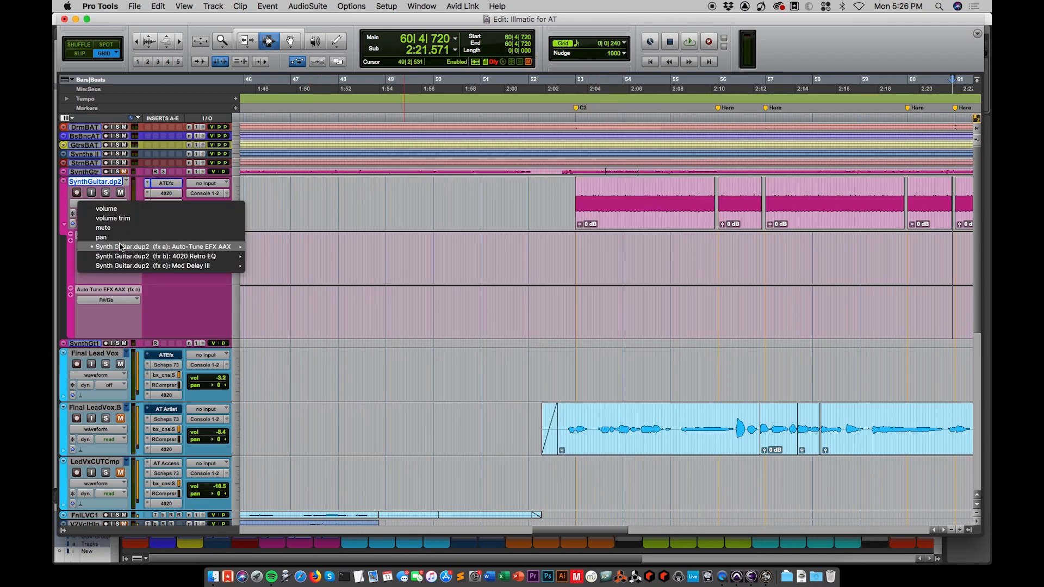
mouse_move(123, 247)
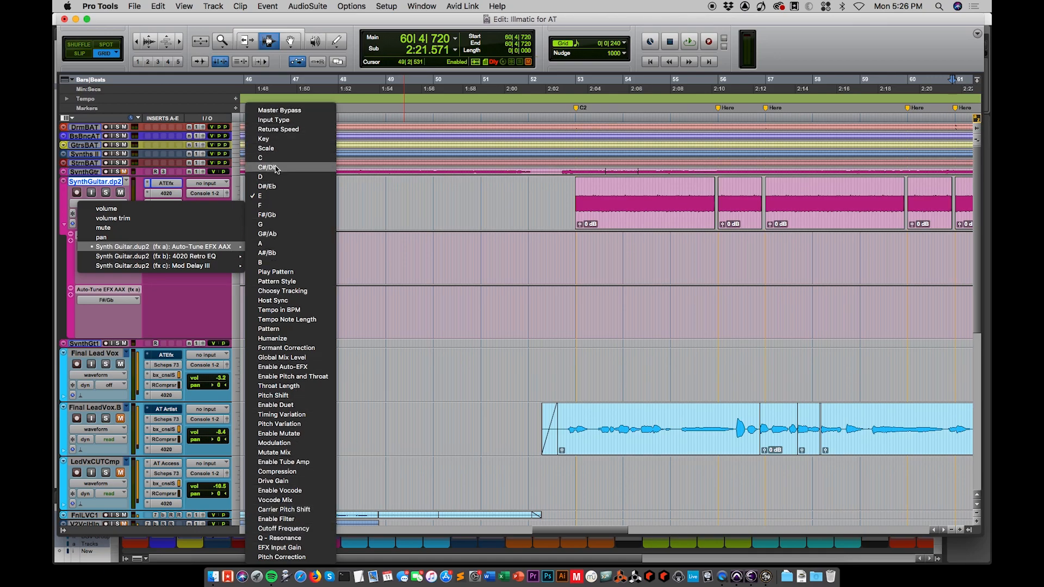
click(293, 197)
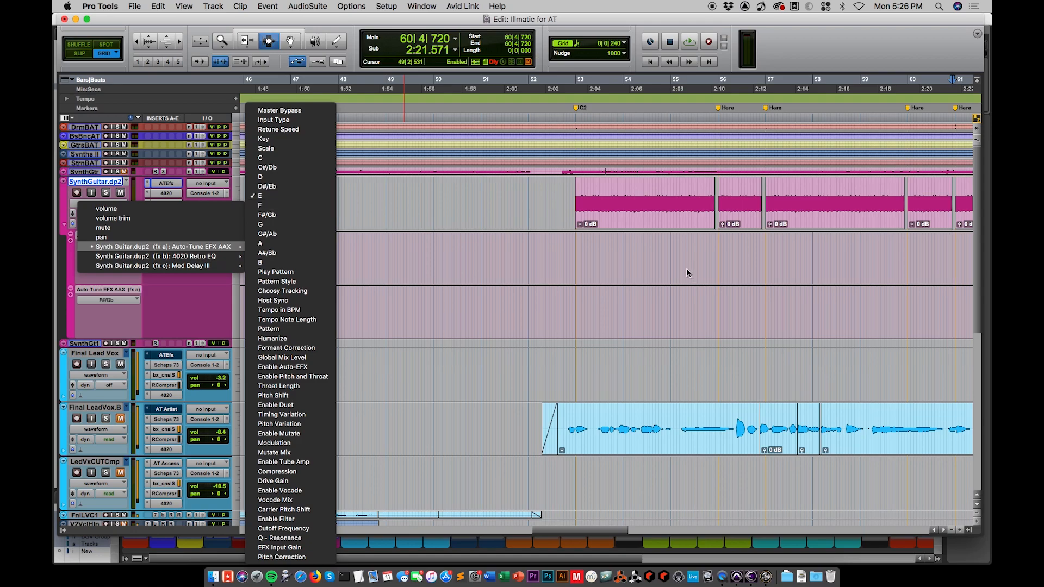
drag(600, 256, 709, 266)
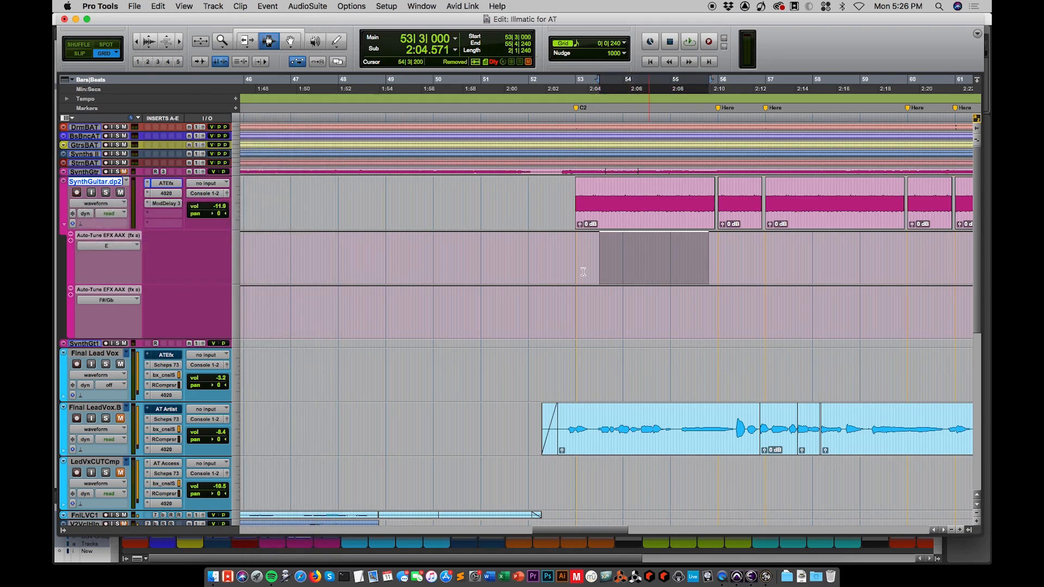
click(110, 301)
mouse_move(164, 300)
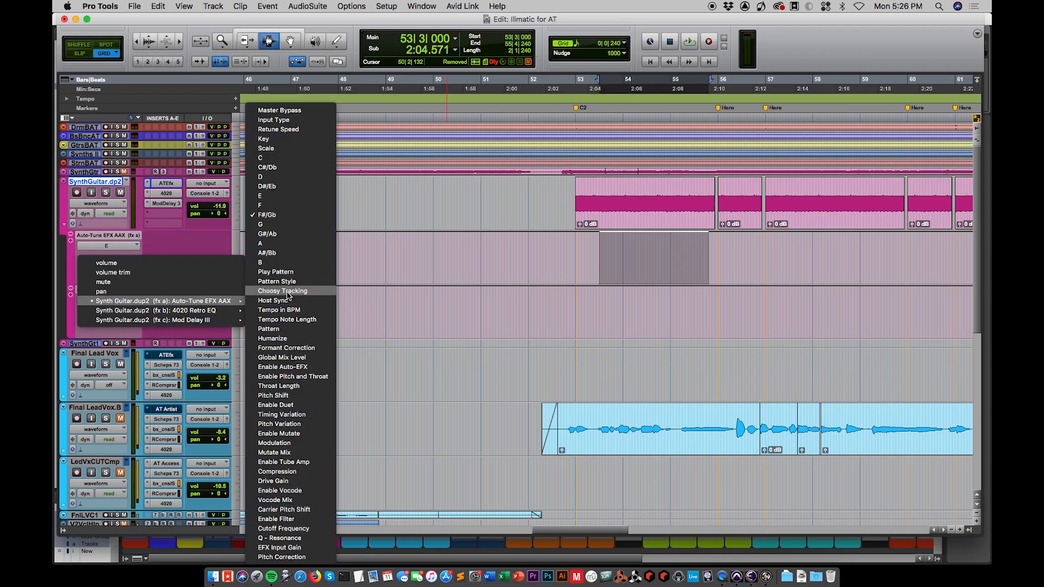
click(297, 217)
click(647, 303)
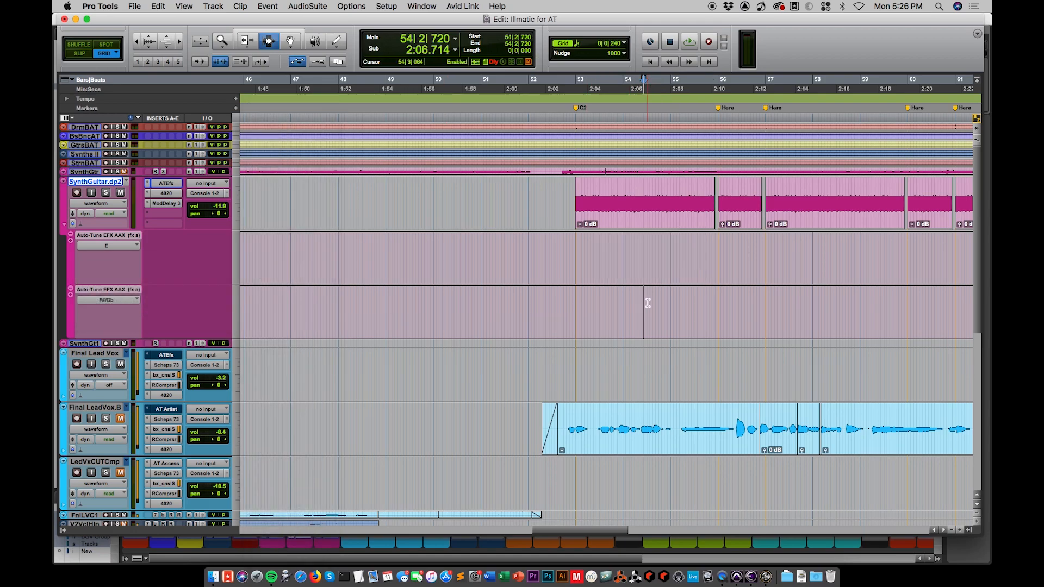
- Drop the E automation on SynthGuitar.dp2 to its minimum from 55|4|000 to 56|2|000 and from 59|4|240 to 60|2|000
drag(708, 239, 731, 238)
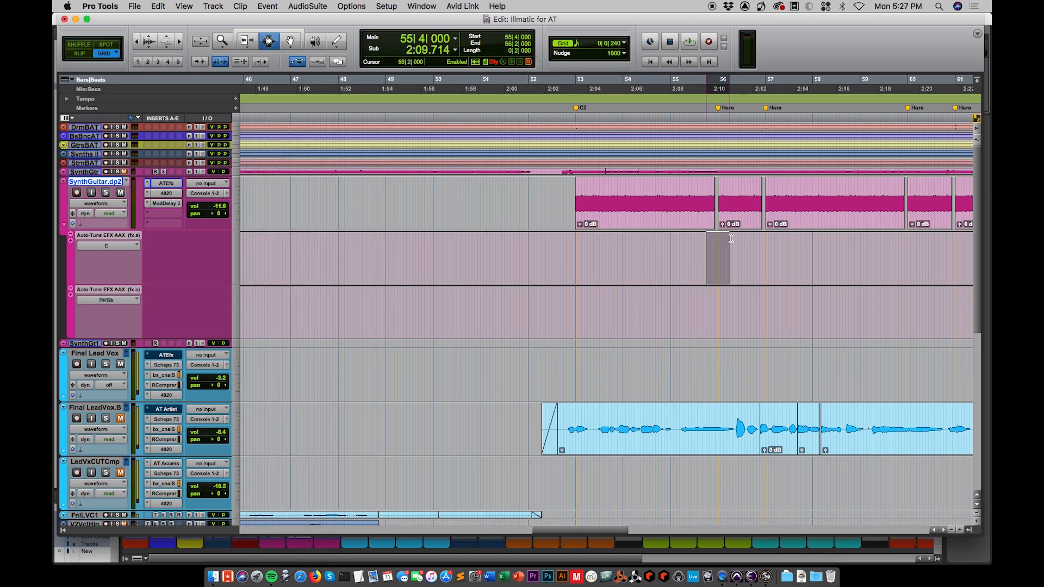
key(F6)
drag(724, 248, 729, 276)
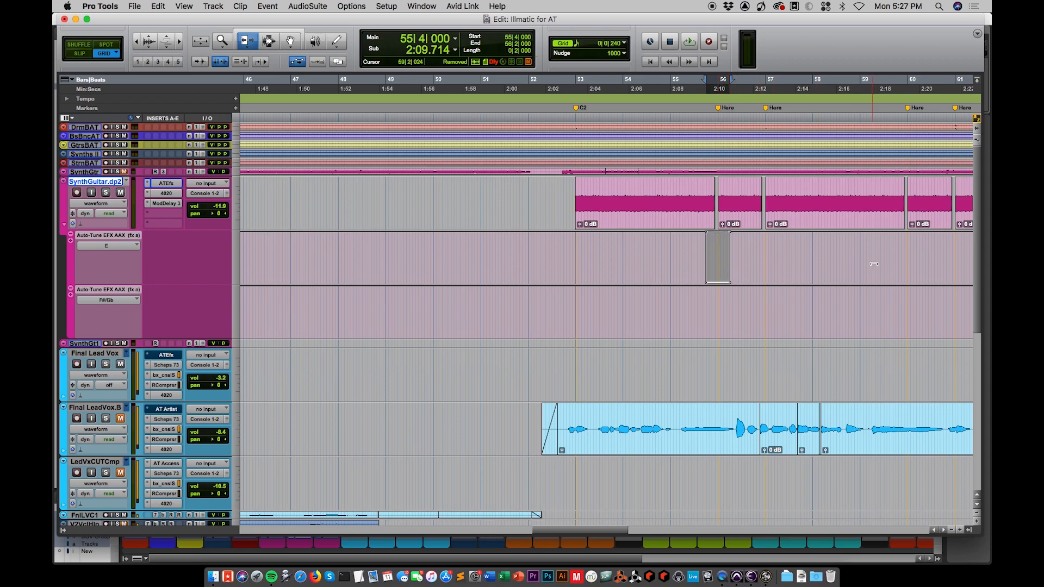
key(F7)
drag(900, 243, 908, 282)
key(F6)
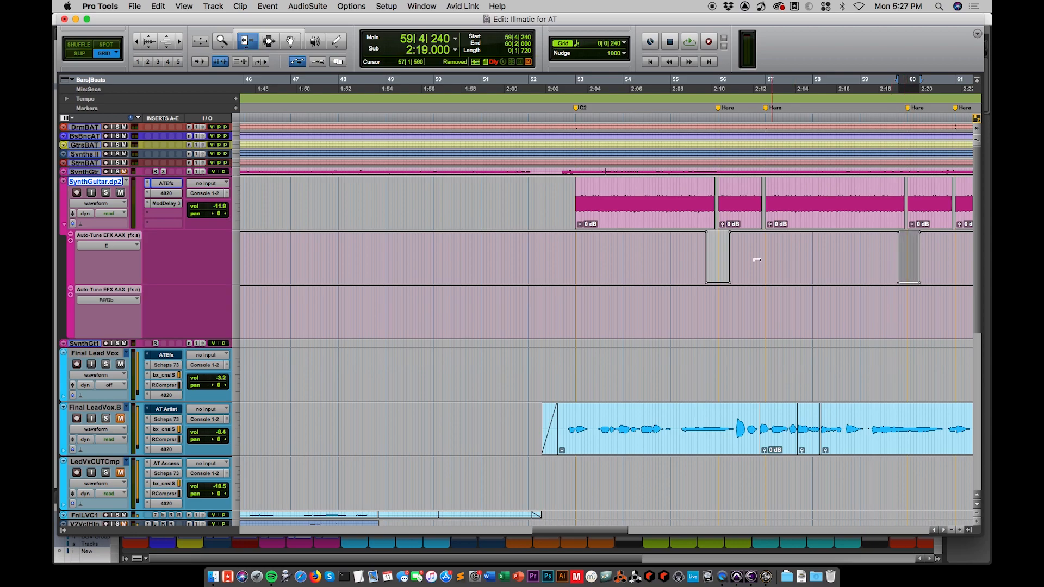
- Reopen the SynthGuitar.dp2 track's Auto-Tune EFX+ window and move it clear of the automated bars
key(F7)
click(703, 220)
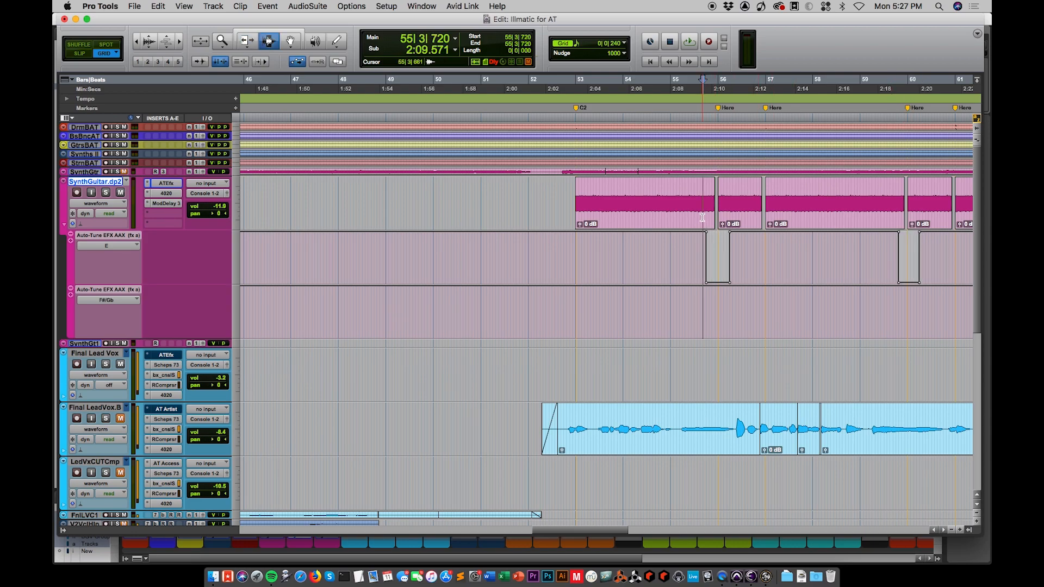
click(174, 187)
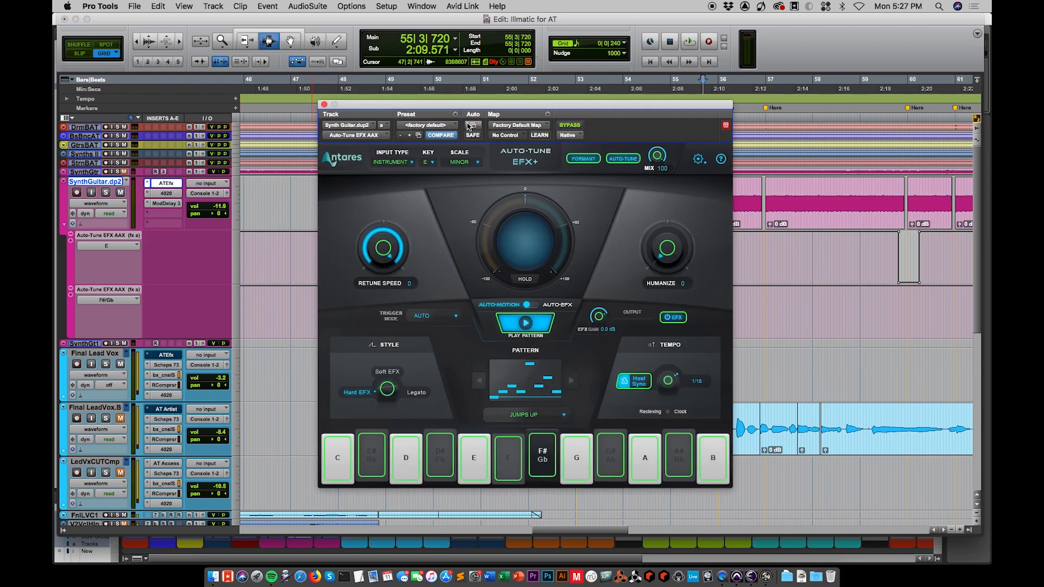
drag(506, 113, 339, 64)
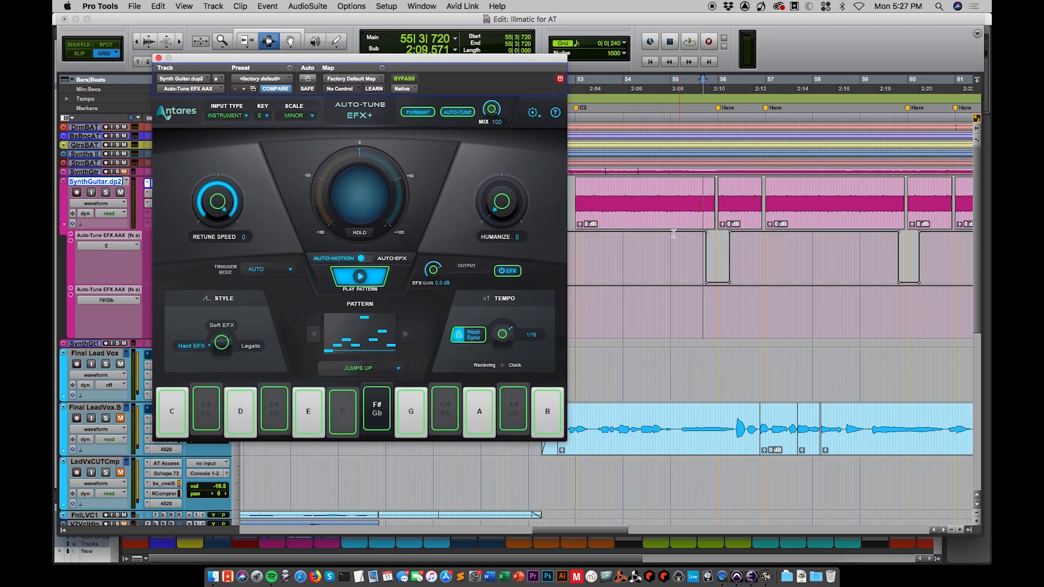
- Check the Auto-Tune E key's state with the edit cursor placed inside and outside the two E automation dips
click(671, 243)
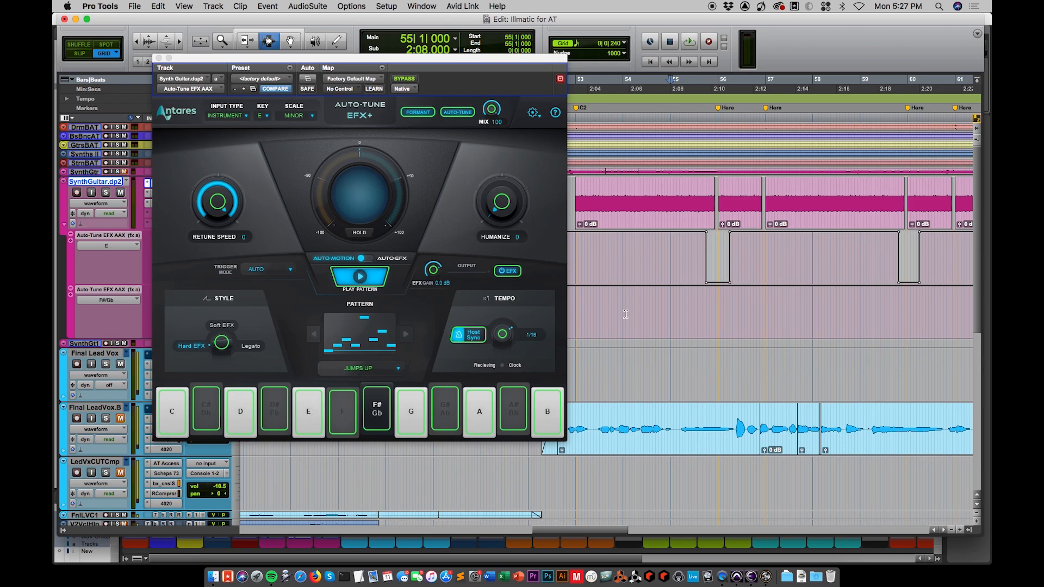
click(720, 254)
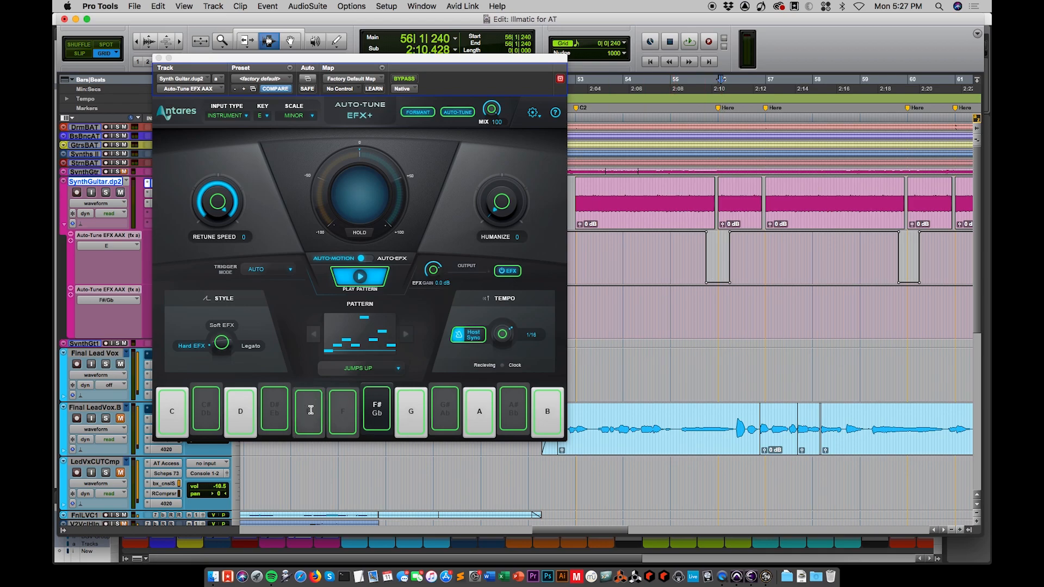
click(745, 245)
click(905, 251)
click(688, 245)
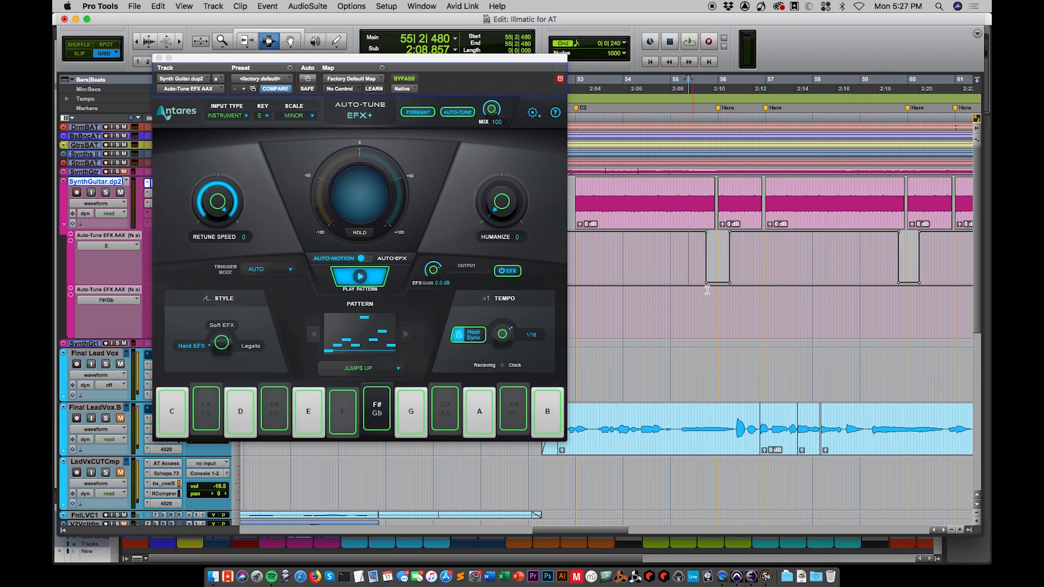
click(694, 246)
- Play the session from 52|4|720 to hear the E note automation on the synth guitar
click(574, 204)
key(space)
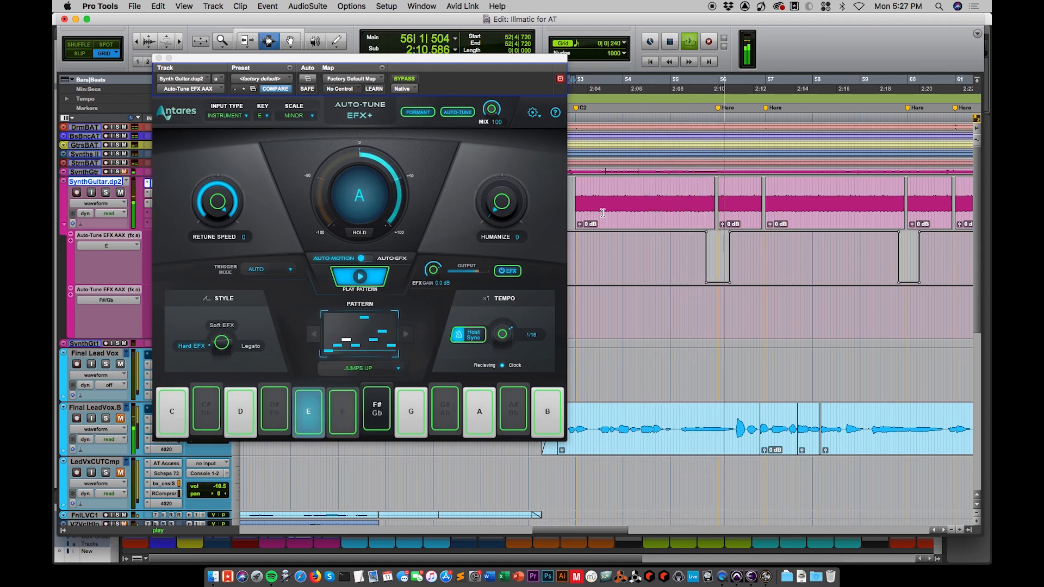
key(space)
- Drop the F#/Gb automation to its minimum from 59|3|720 to 60|2|720 and play back from 52|4|720
click(898, 298)
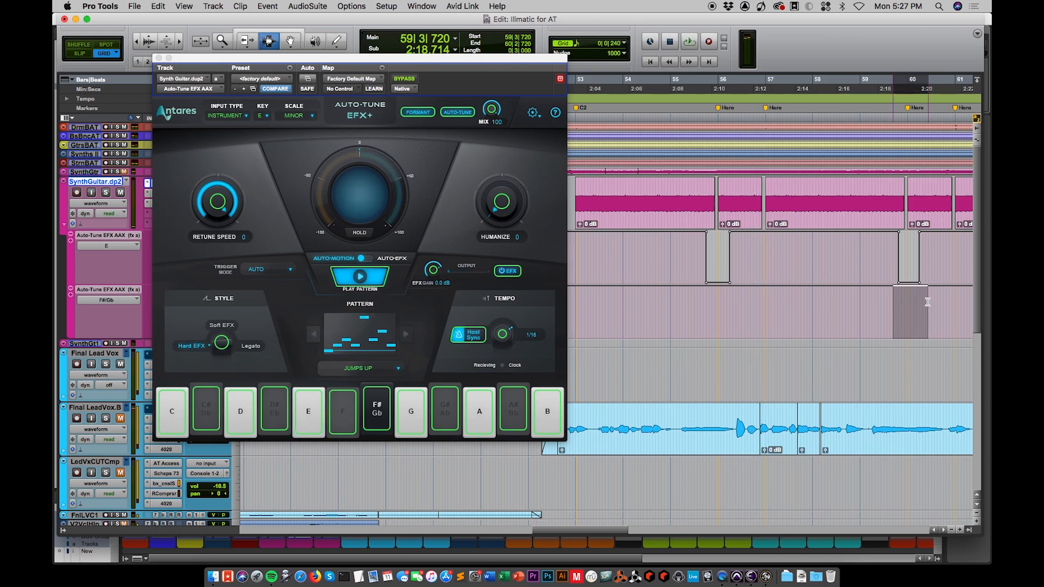
click(900, 278)
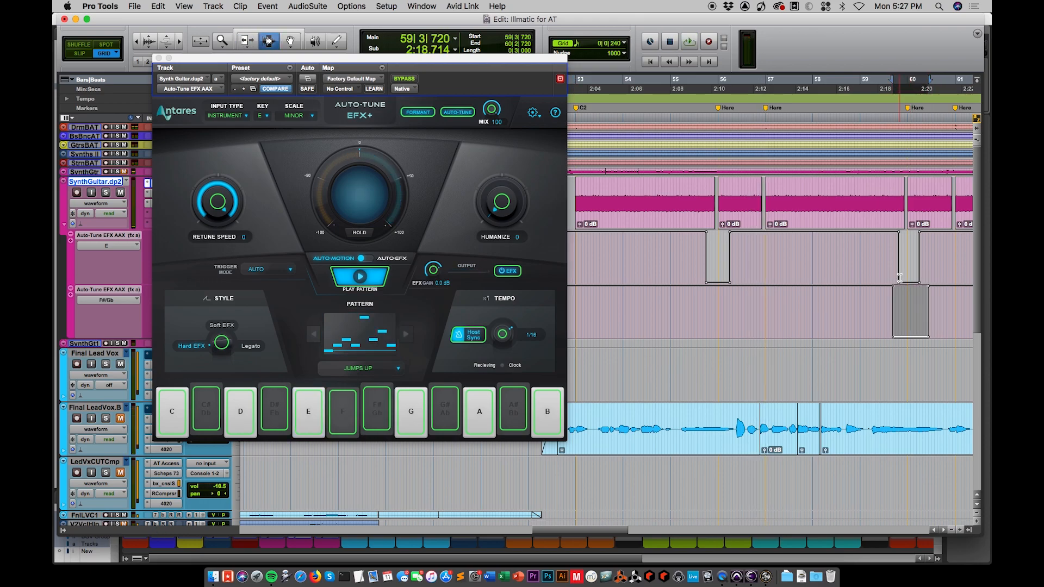
click(887, 257)
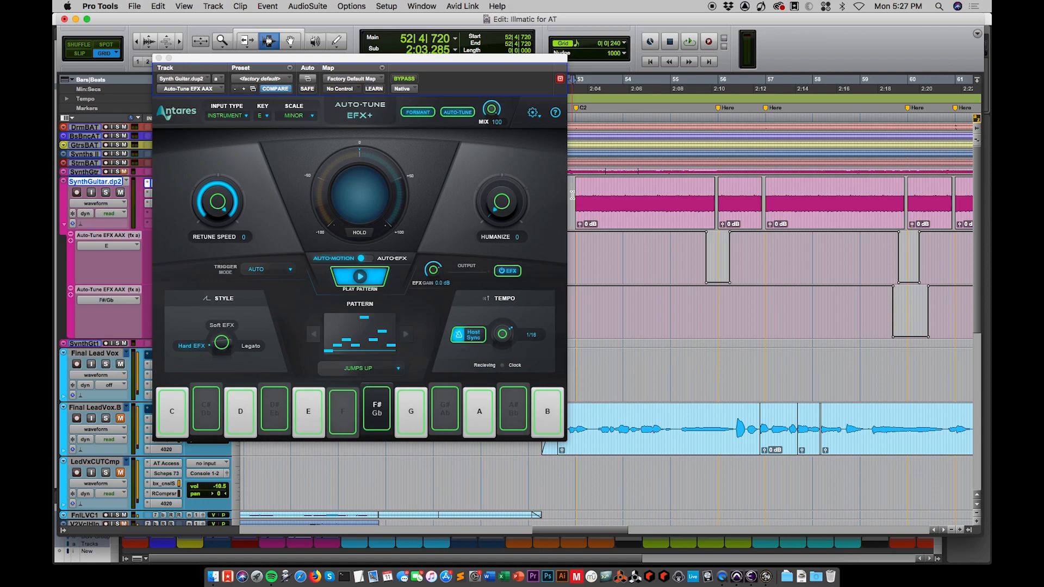
key(space)
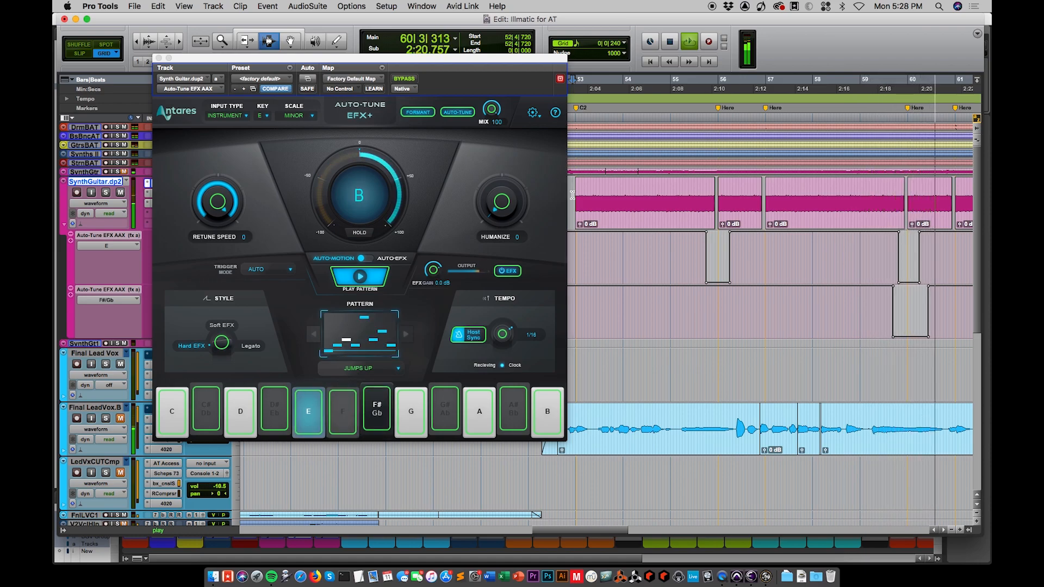
key(space)
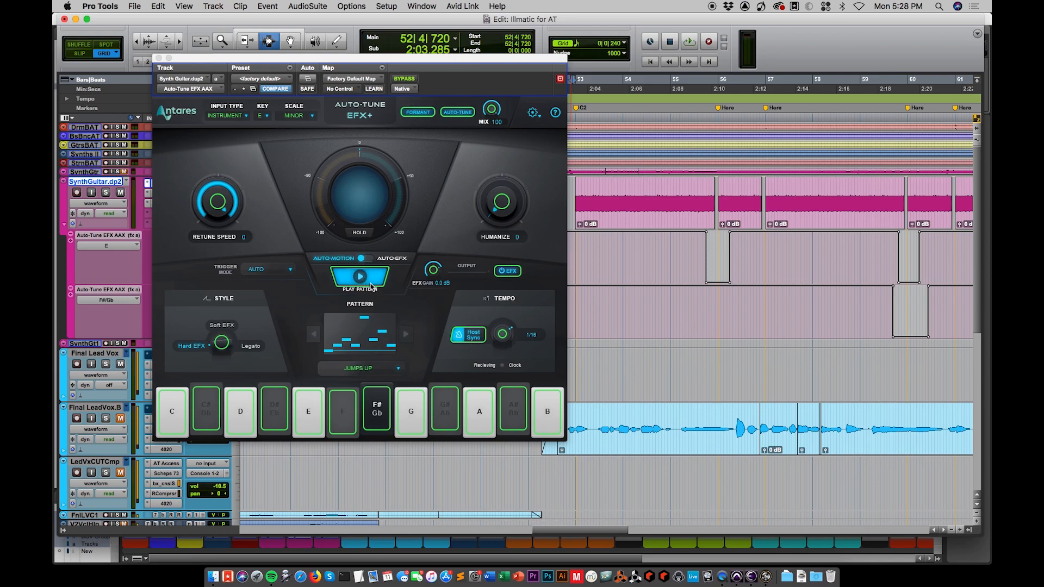
- Browse the Auto-EFX patch list in Auto-Tune EFX+ and turn on the Filter effect
click(399, 260)
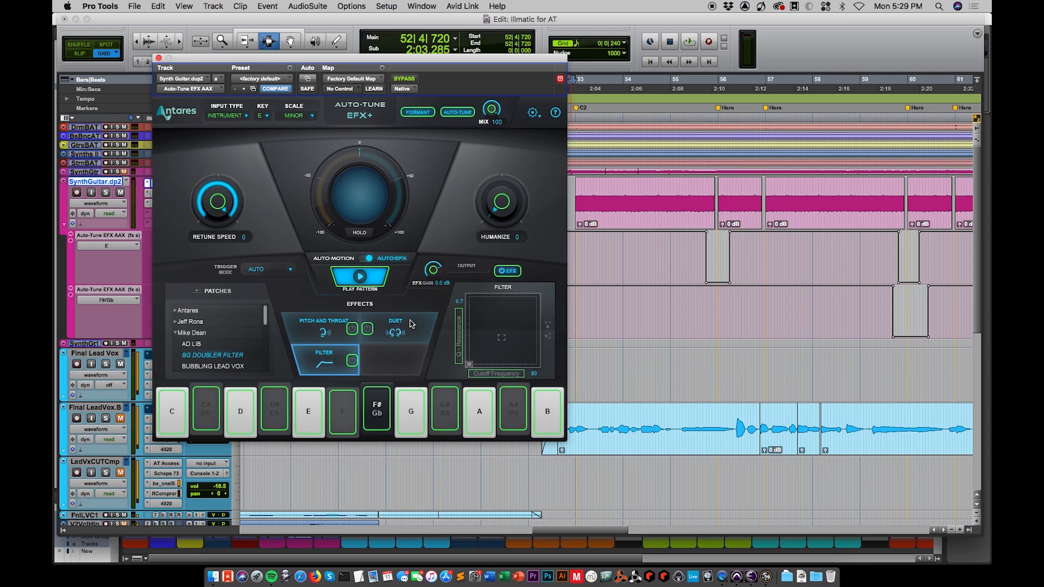
click(573, 198)
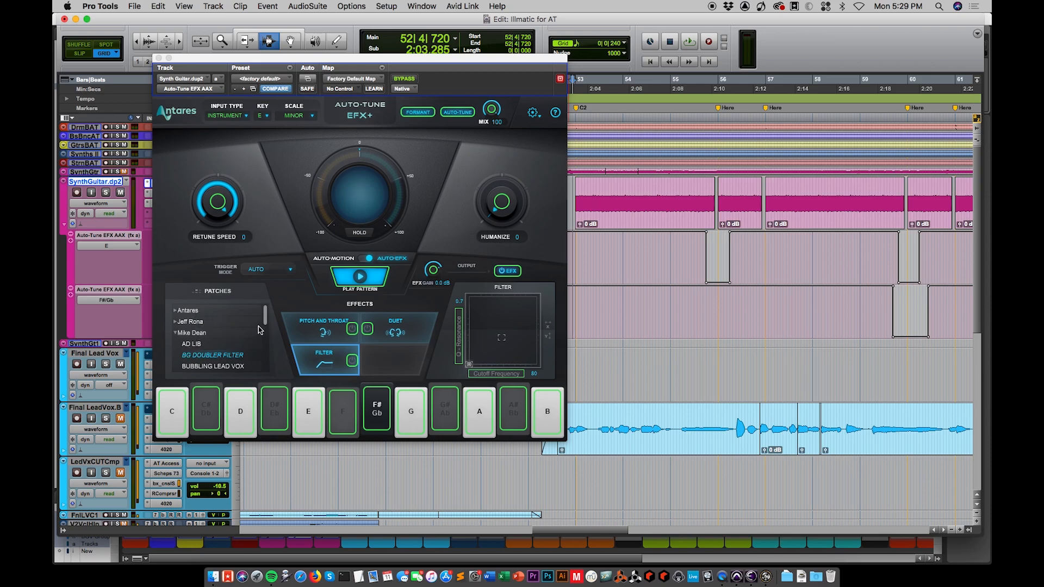
drag(266, 318, 189, 352)
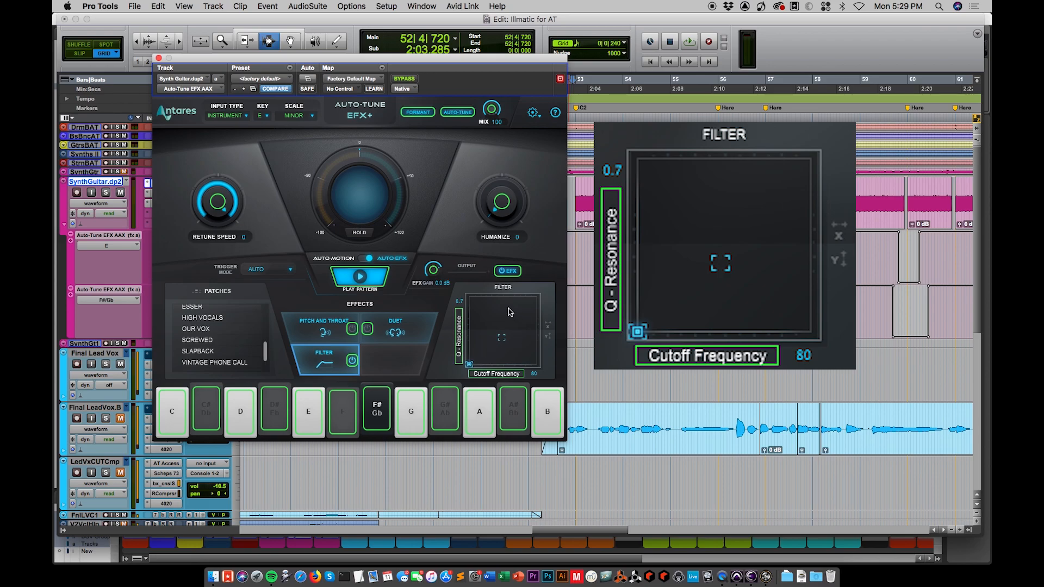
- Try sweeping the Filter's Cutoff Frequency and Q-Resonance during playback from 52|4|720, ending at 80 and 0.7
click(573, 194)
key(space)
drag(469, 364, 490, 319)
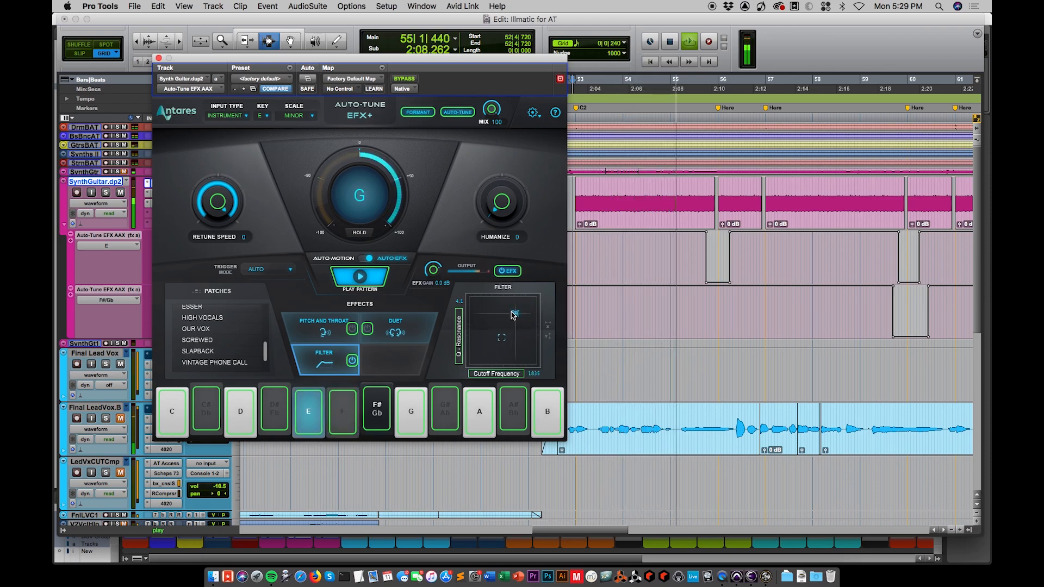
key(space)
drag(491, 319, 508, 362)
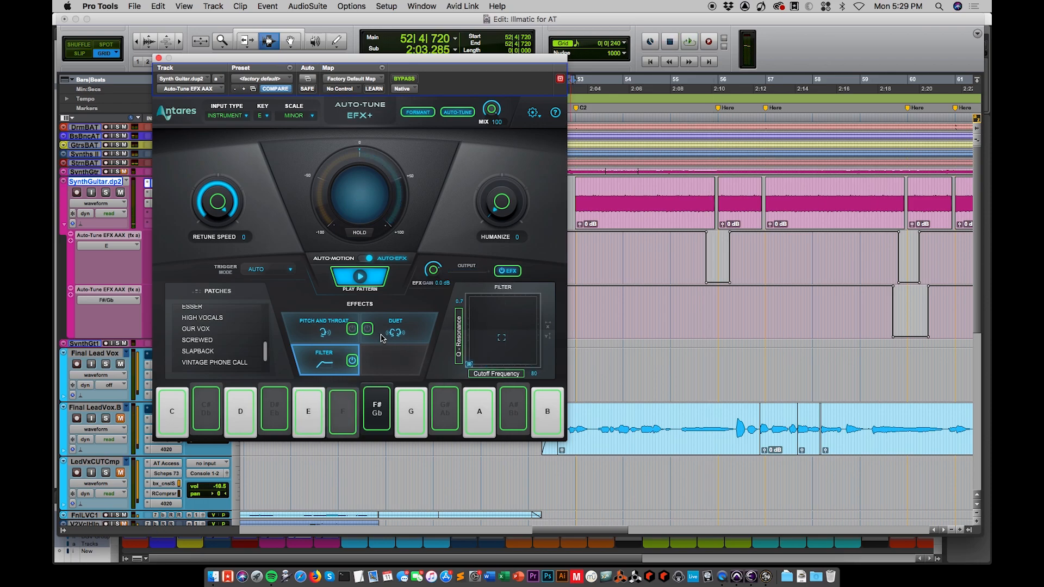
- Try the Pitch and Throat effect during playback, moving it to Pitch Shift 0 and Throat Length 99
click(323, 332)
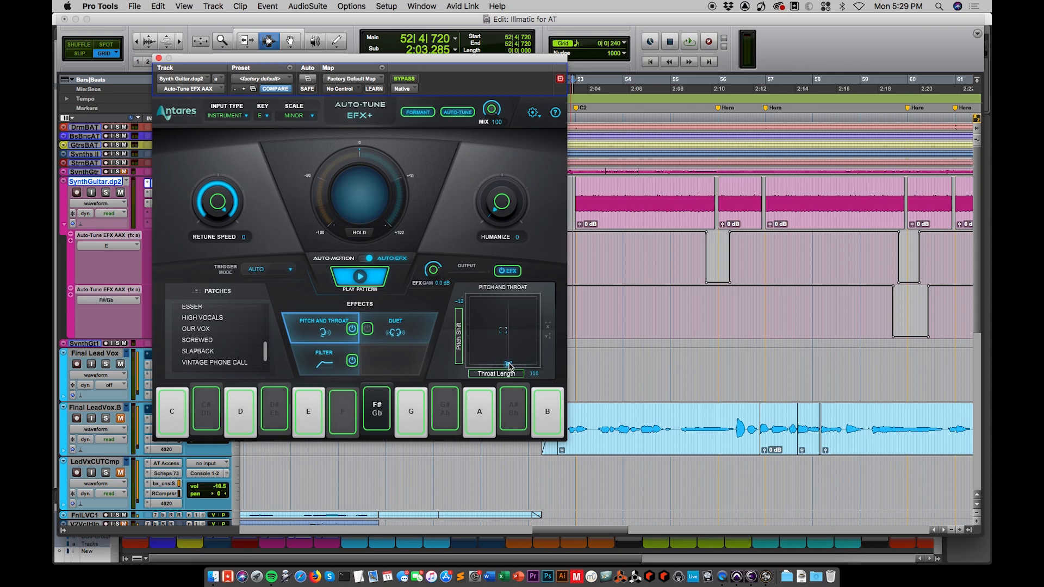
key(space)
drag(510, 366, 503, 330)
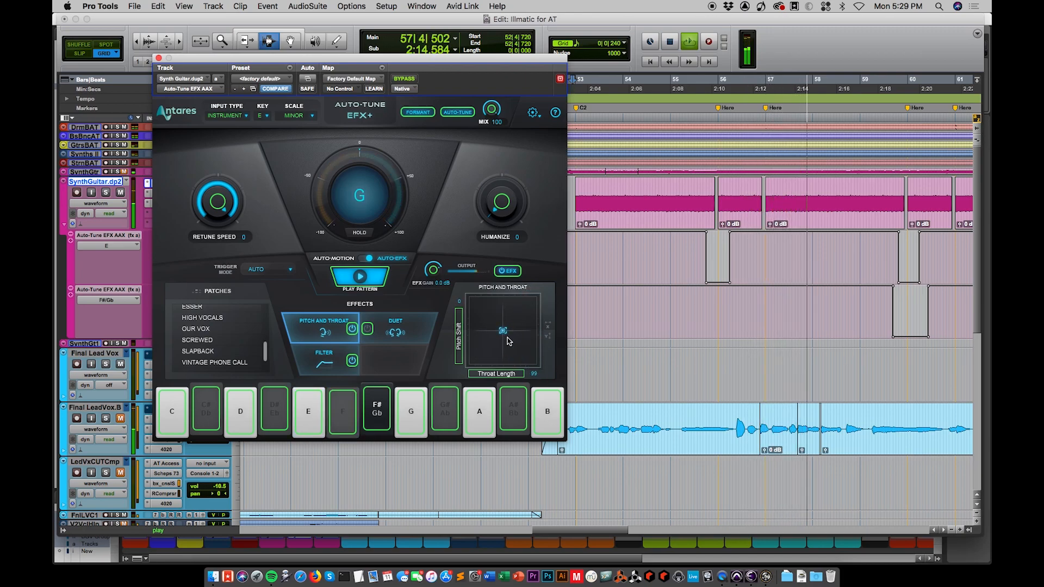
key(space)
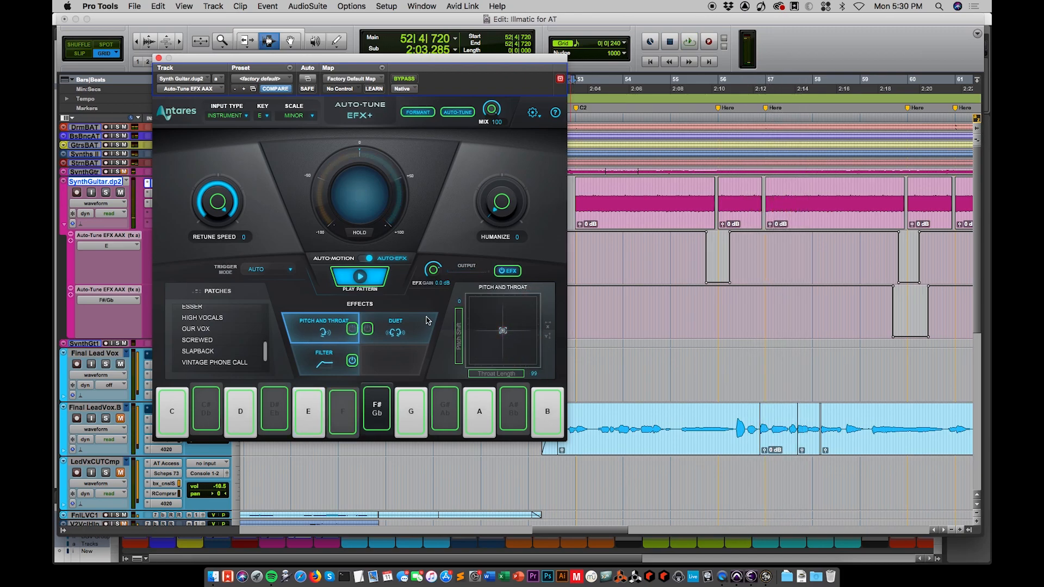
- Return to the Filter effect's controls and set the SynthGuitar.dp2 track's automation mode to touch
click(322, 355)
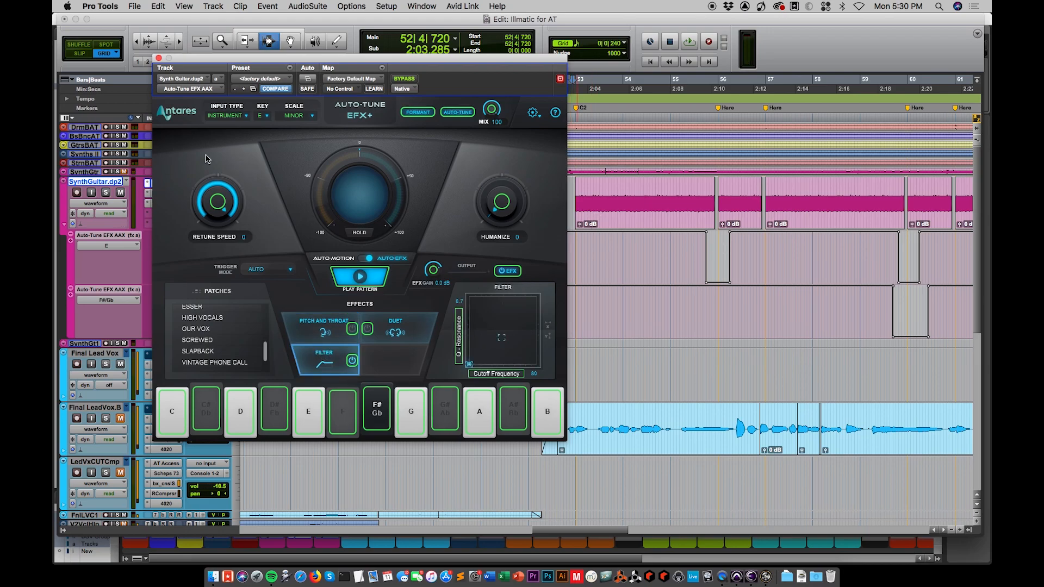
click(111, 214)
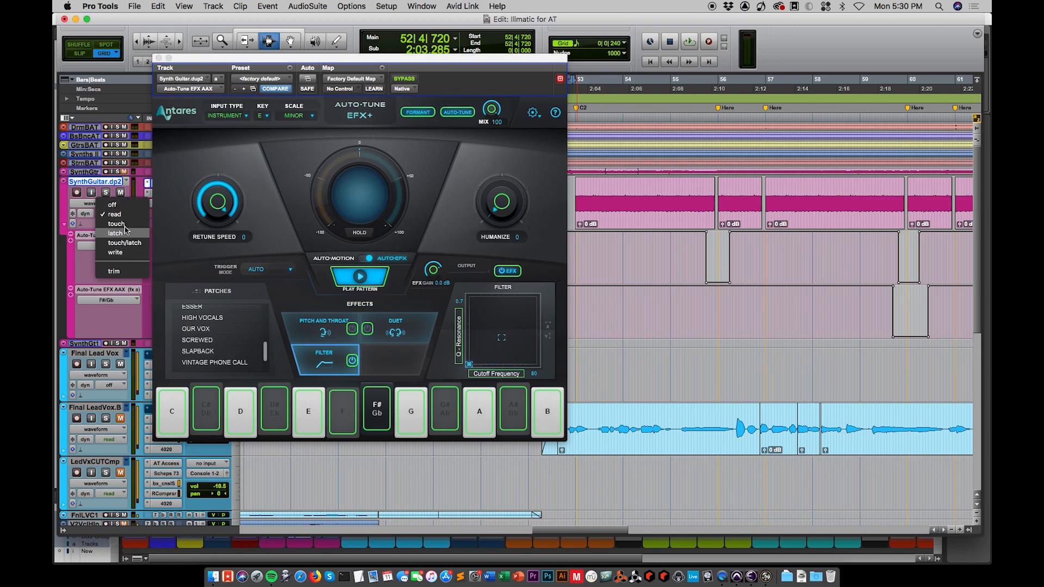
click(116, 224)
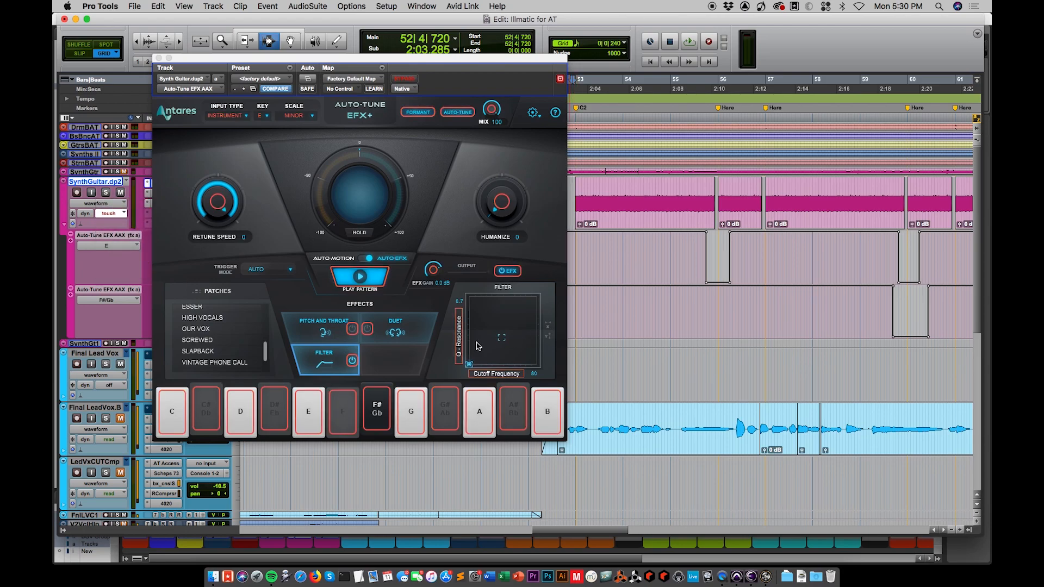
- Record a Filter cutoff and resonance sweep as automation while playing the track from 52|4|720
click(317, 362)
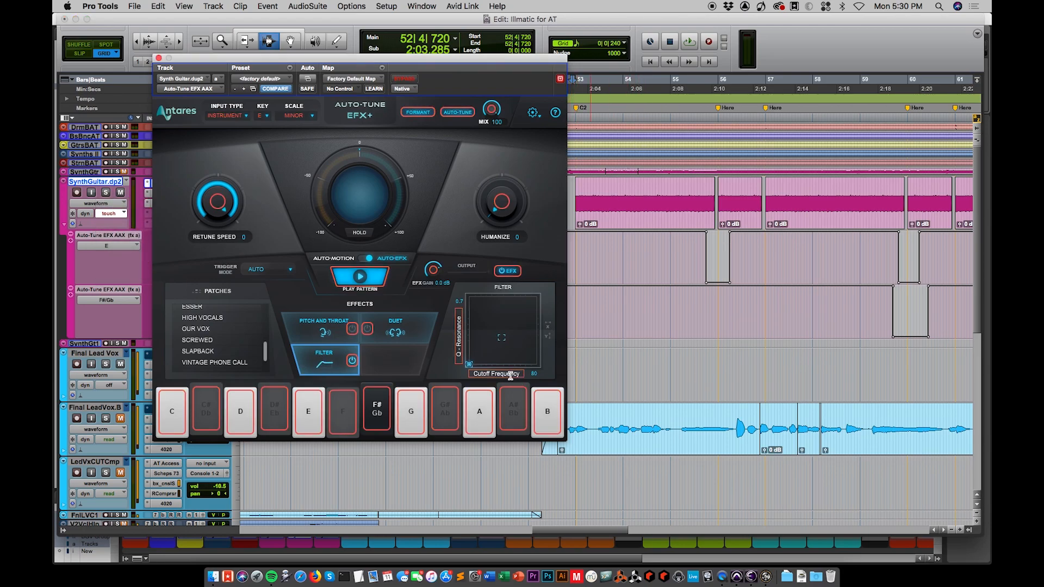
key(space)
mouse_move(467, 365)
mouse_down()
mouse_move(512, 336)
mouse_move(491, 303)
mouse_move(521, 324)
mouse_move(523, 303)
mouse_move(481, 313)
mouse_move(530, 314)
mouse_move(483, 310)
mouse_move(519, 316)
mouse_move(476, 344)
mouse_move(468, 364)
mouse_up()
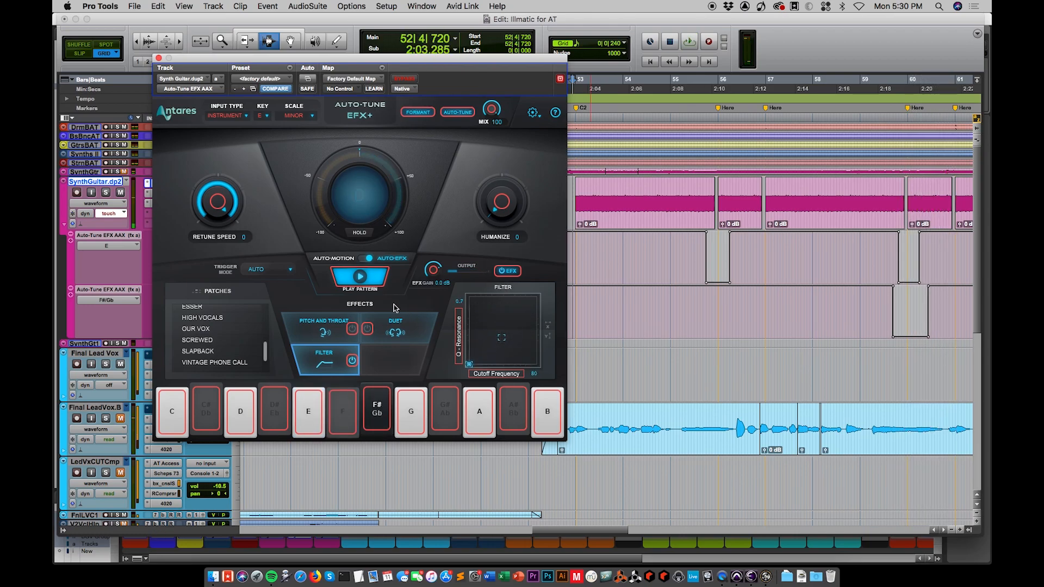
- Show the Duet effect's controls and set the SynthGuitar.dp2 track's automation mode to read
click(398, 333)
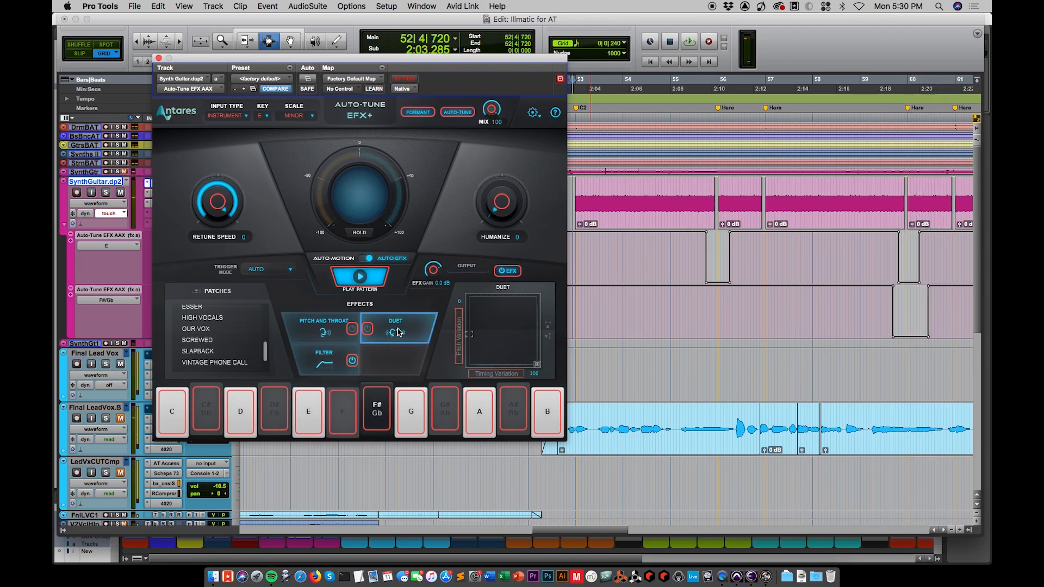
click(115, 214)
click(793, 230)
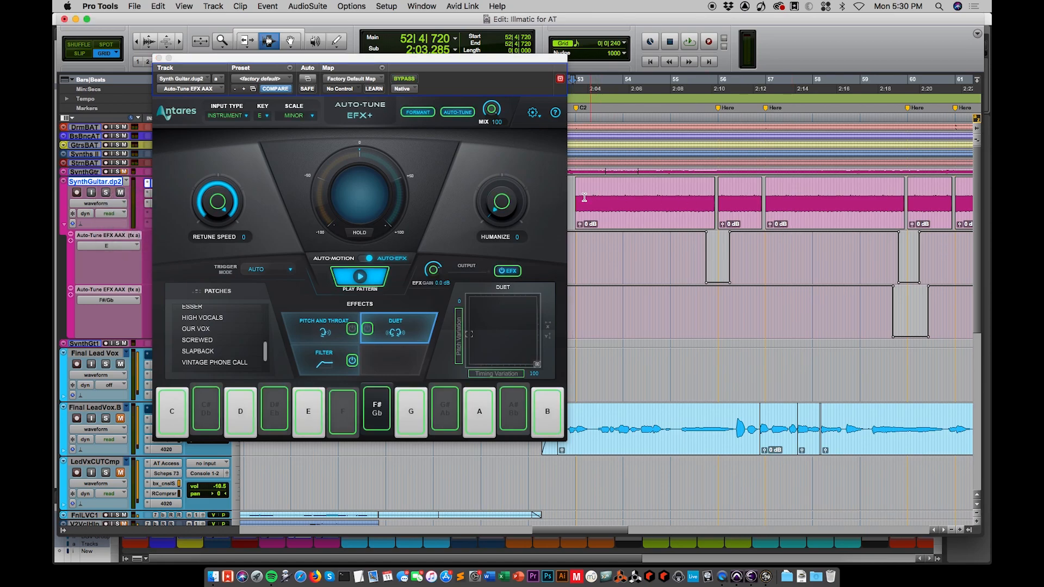
- Turn on the Duet effect and adjust it while playing from 52|4|480, ending at Timing Variation 2 and Pitch Variation 0
click(398, 327)
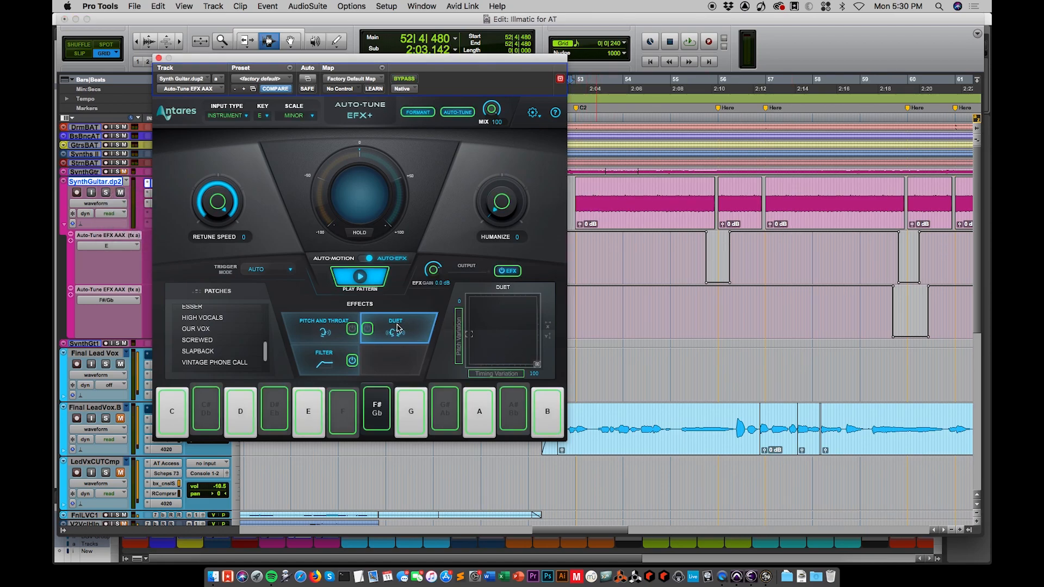
key(space)
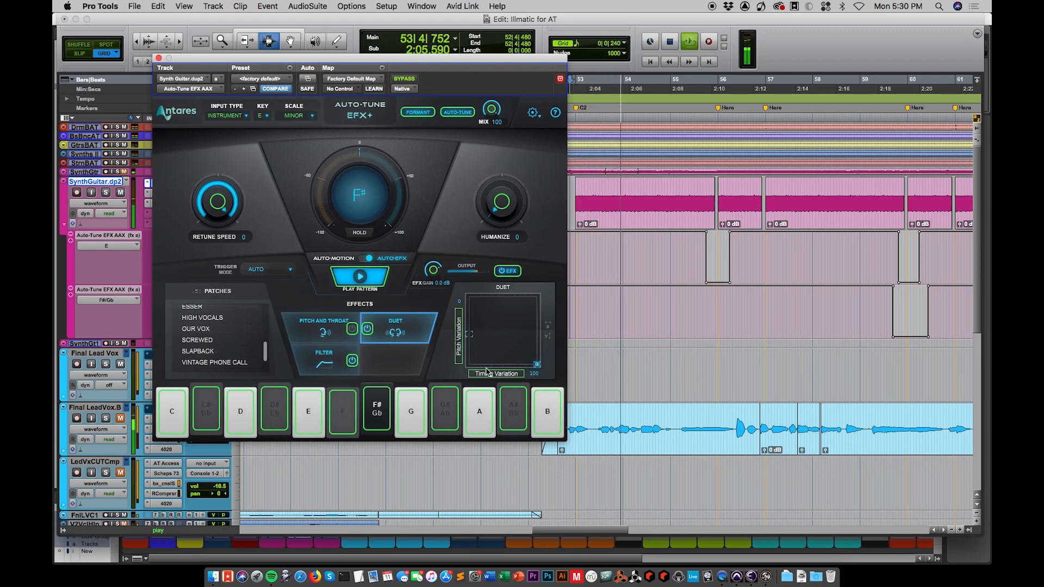
key(space)
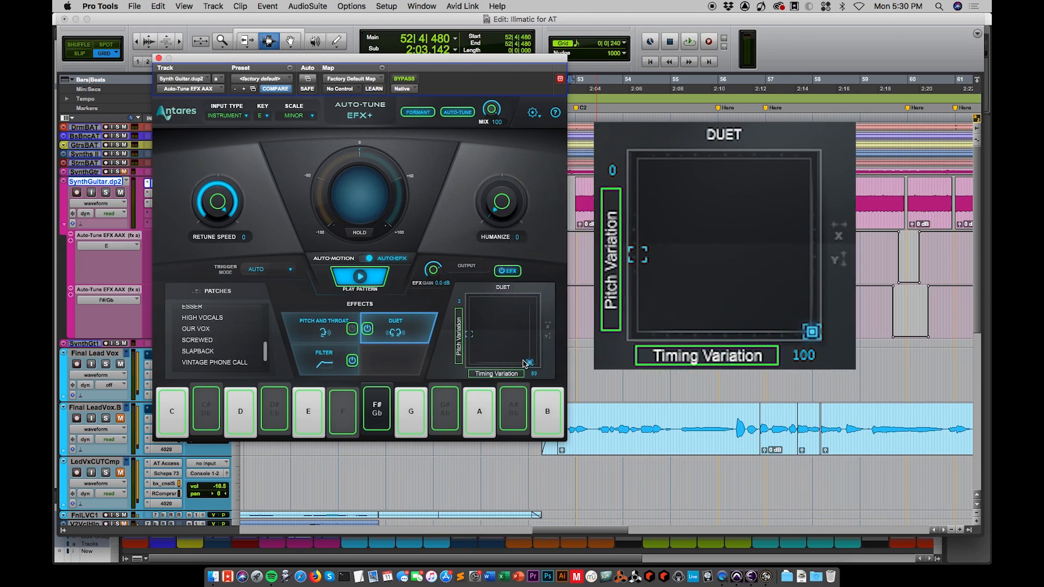
mouse_move(482, 362)
mouse_down()
mouse_move(472, 355)
mouse_move(482, 322)
mouse_move(534, 334)
mouse_move(487, 370)
mouse_move(470, 366)
mouse_up()
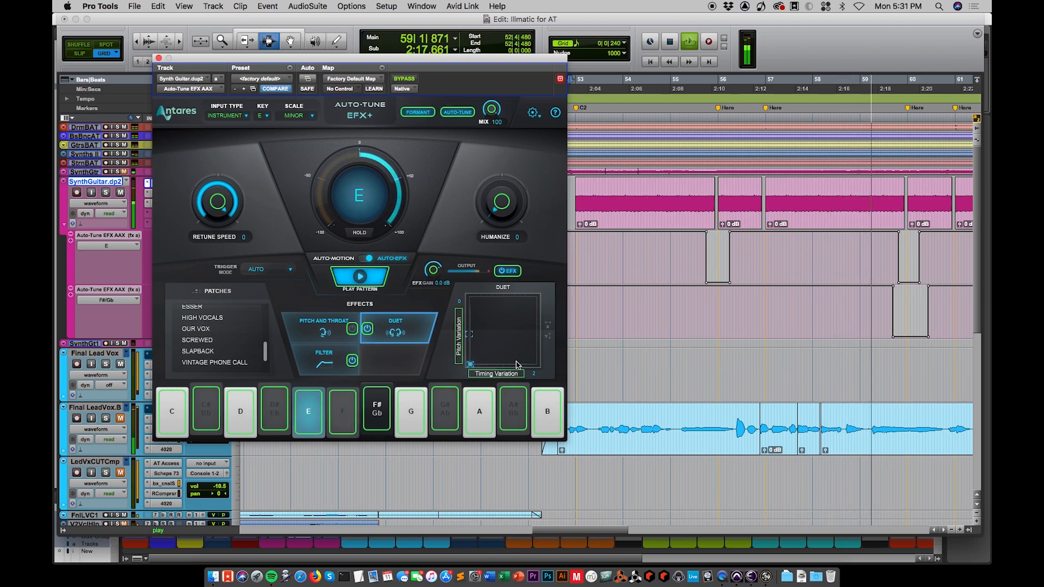
key(space)
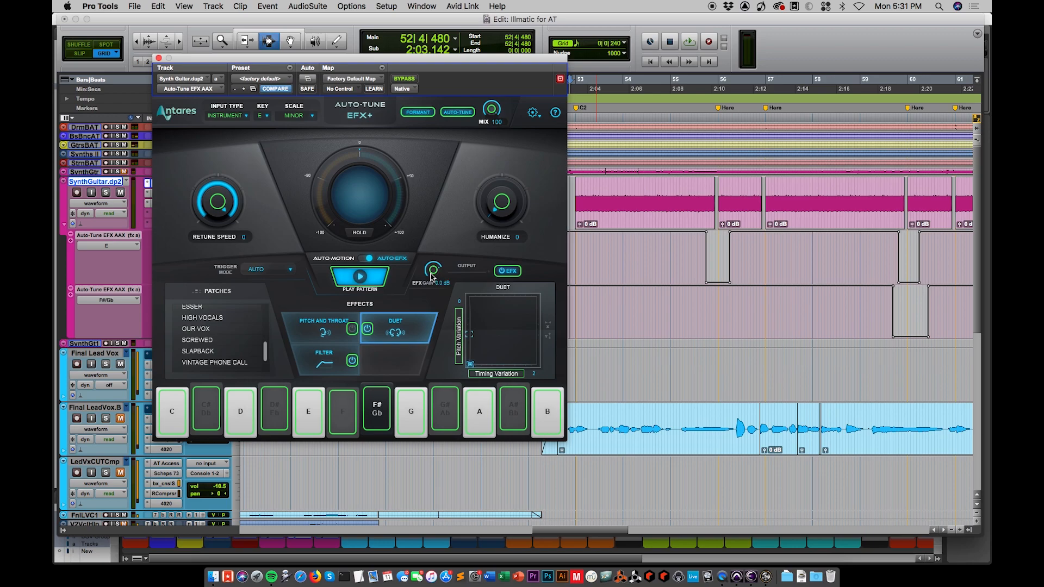
- Raise the Auto-Tune EFX+ output's EFX Gain while playing the track from 52|4|480
key(space)
drag(434, 275, 430, 261)
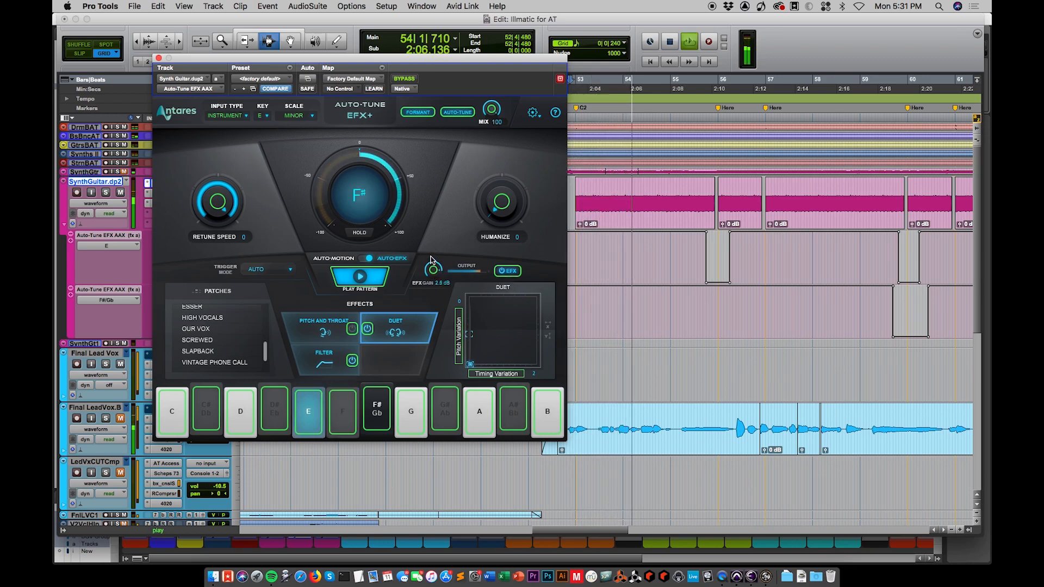